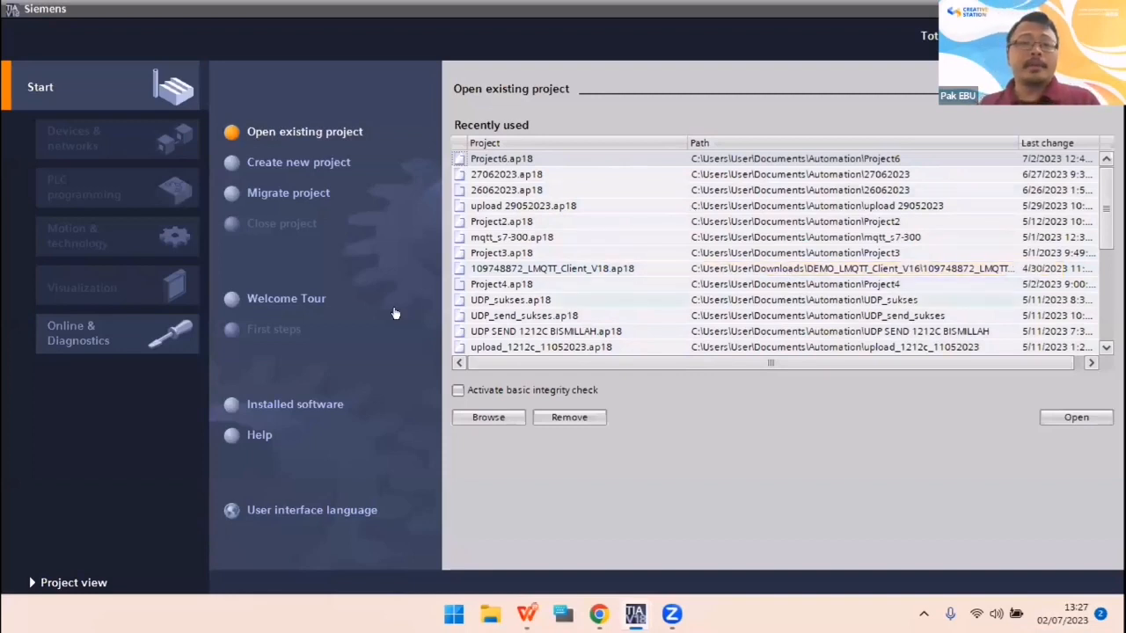
# - Create a new project named 02072023 in the default path
pyautogui.click(327, 165)
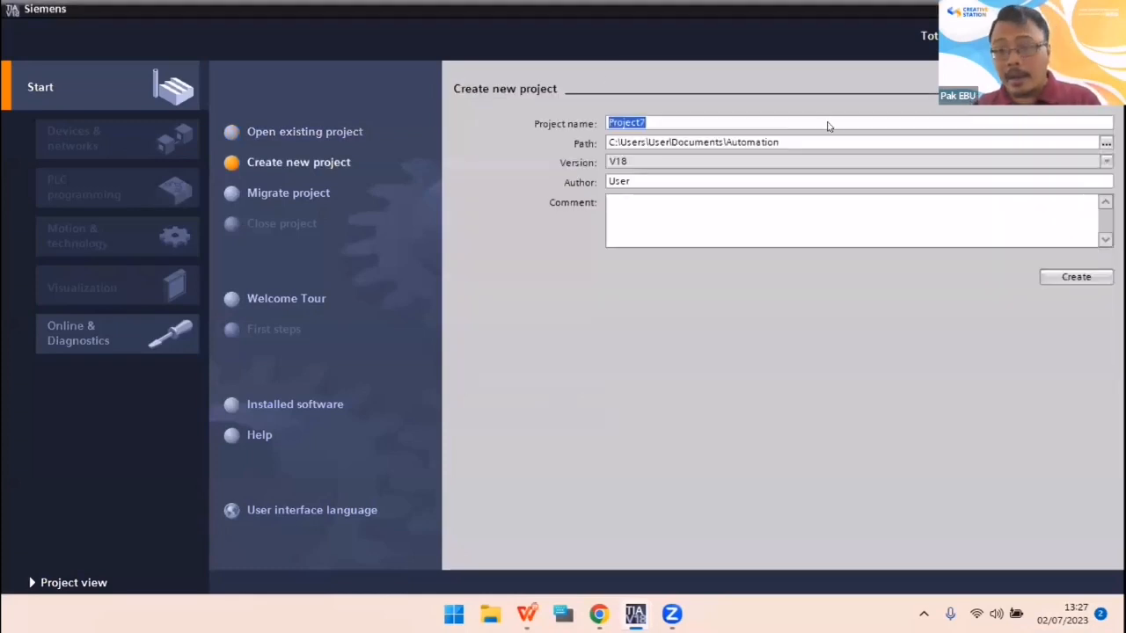
pyautogui.click(827, 120)
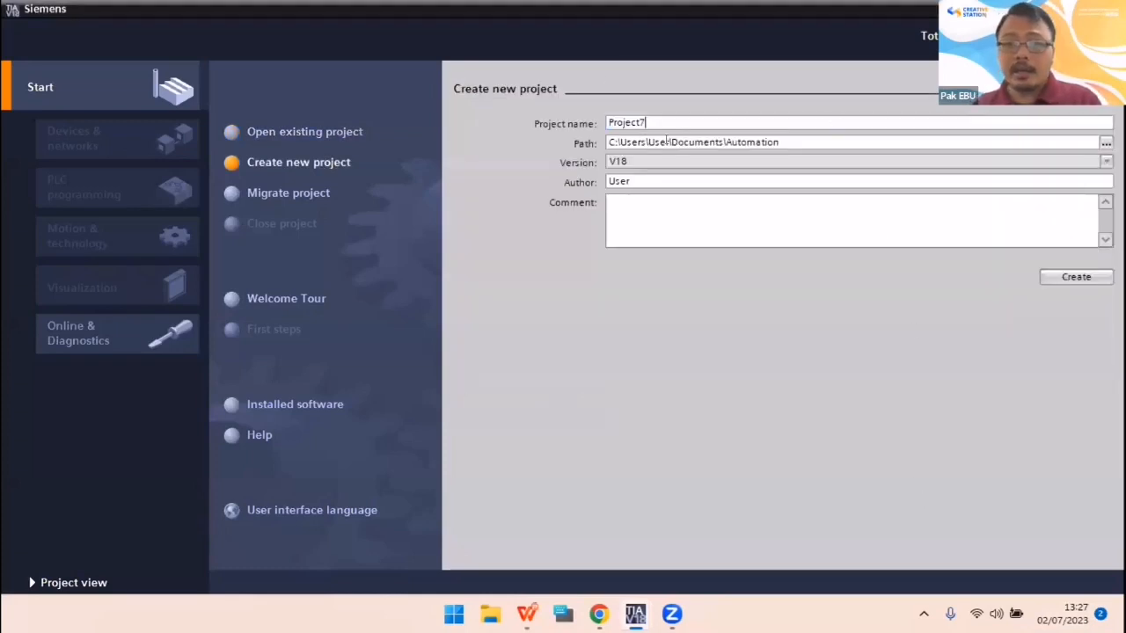
pyautogui.hotkey('ctrl', 'a')
pyautogui.write('020720')
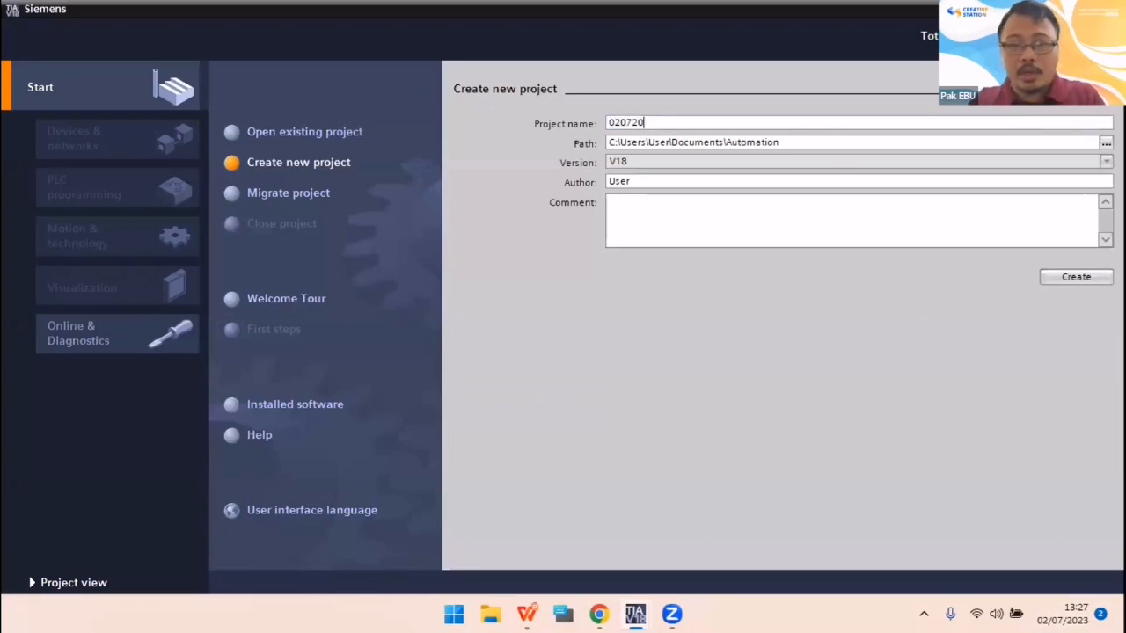
pyautogui.write('23')
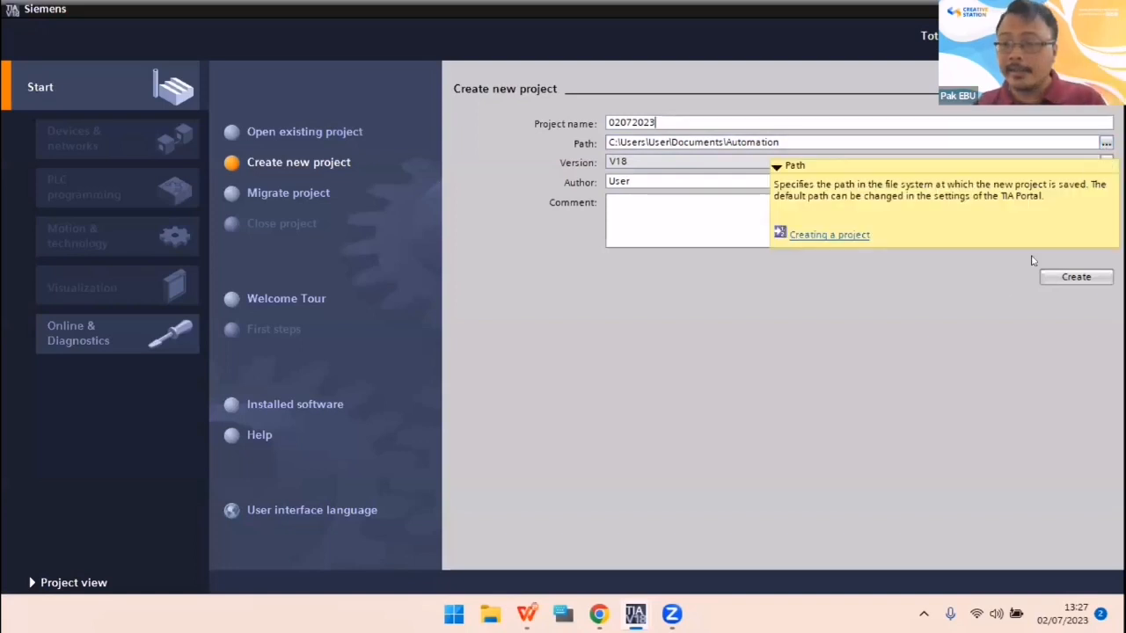
pyautogui.click(1055, 278)
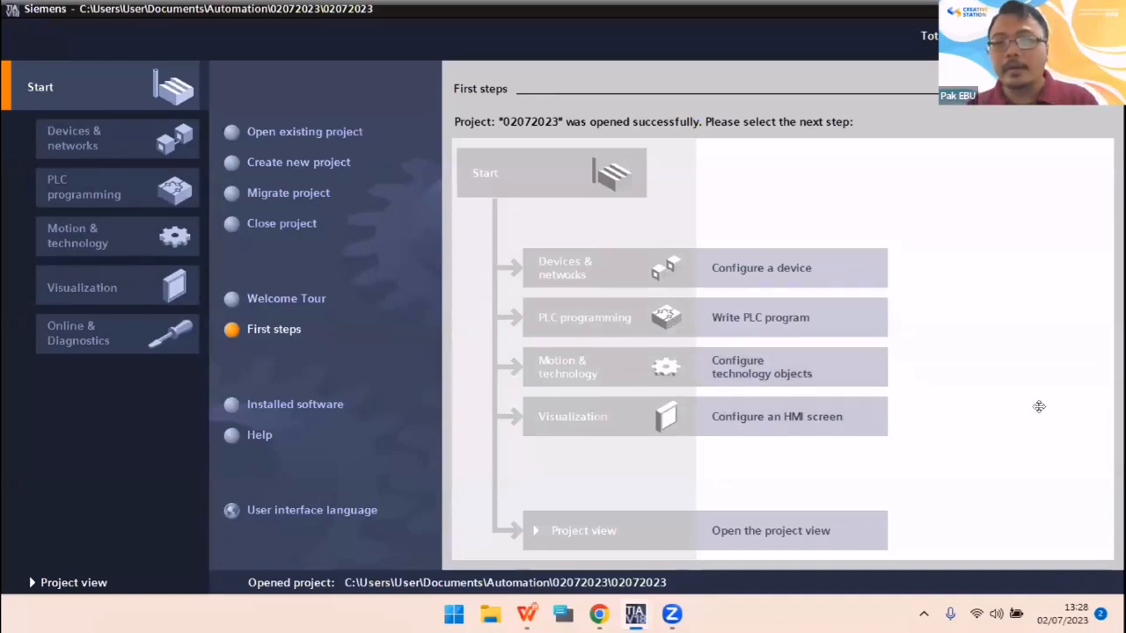
# - Start adding a new device to the project, with Controllers as the device category
pyautogui.click(789, 264)
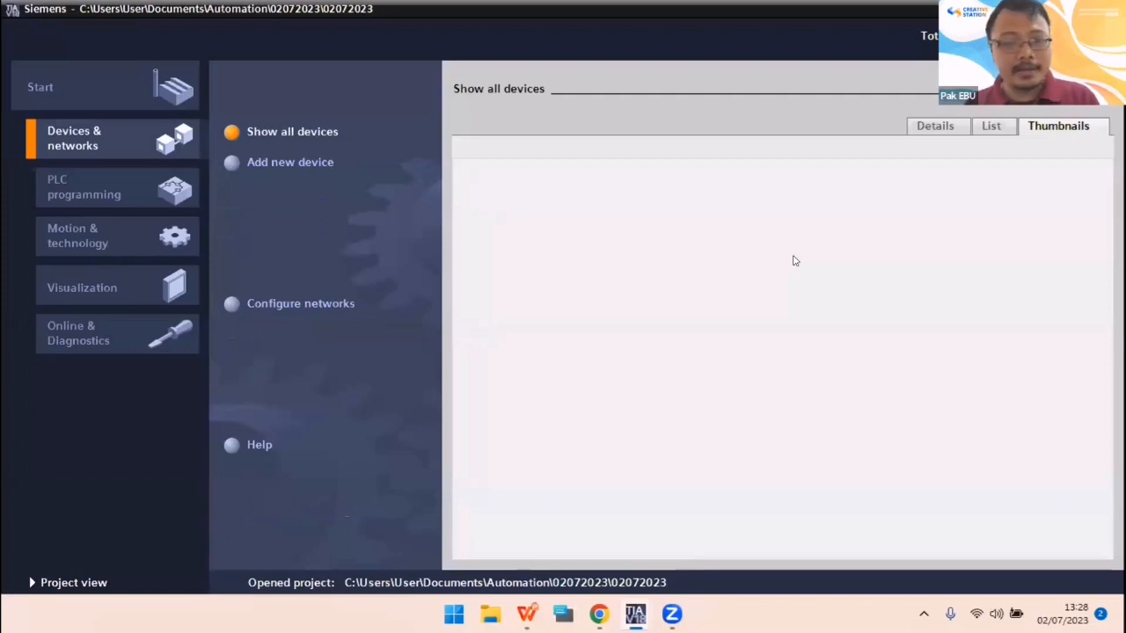
pyautogui.click(263, 165)
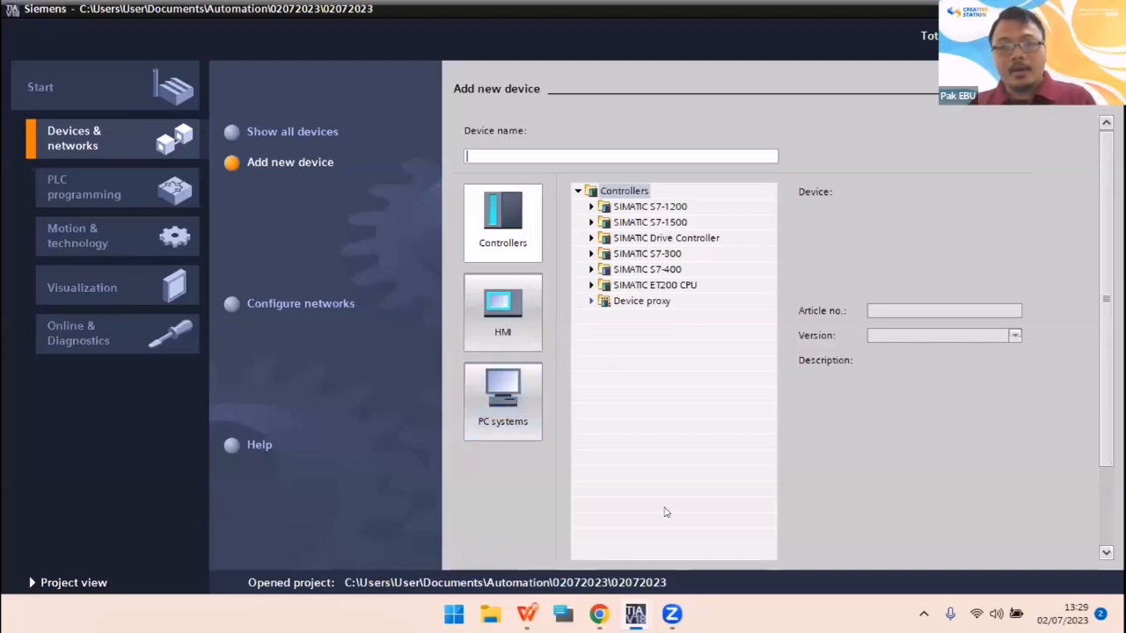
pyautogui.click(511, 231)
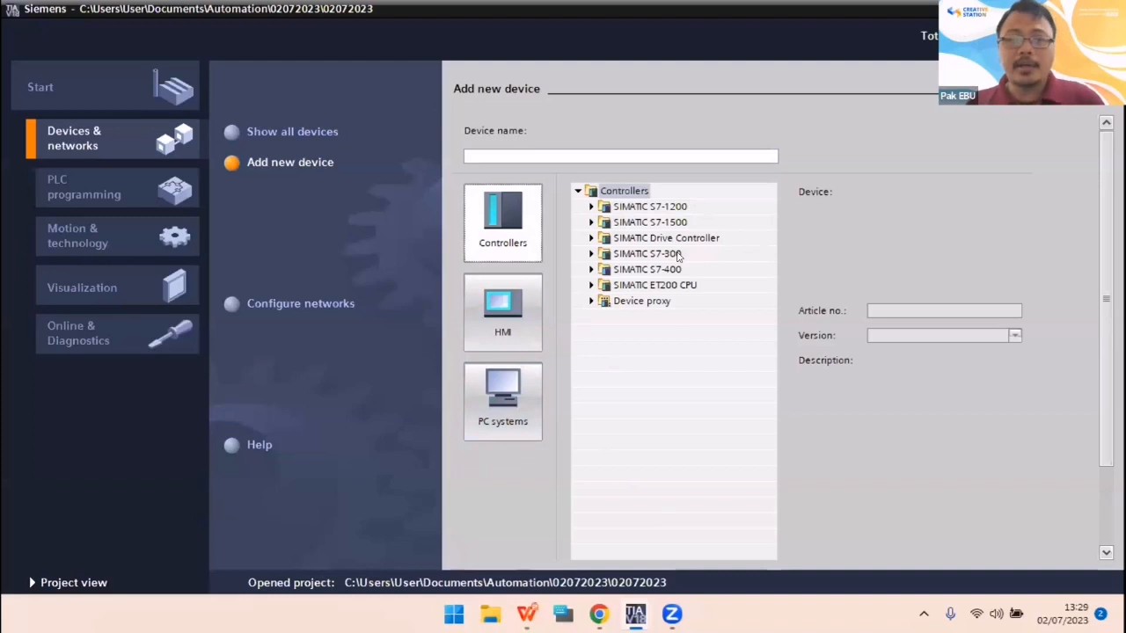
# - Browse the device families offered for HMI and for PC systems
pyautogui.click(507, 303)
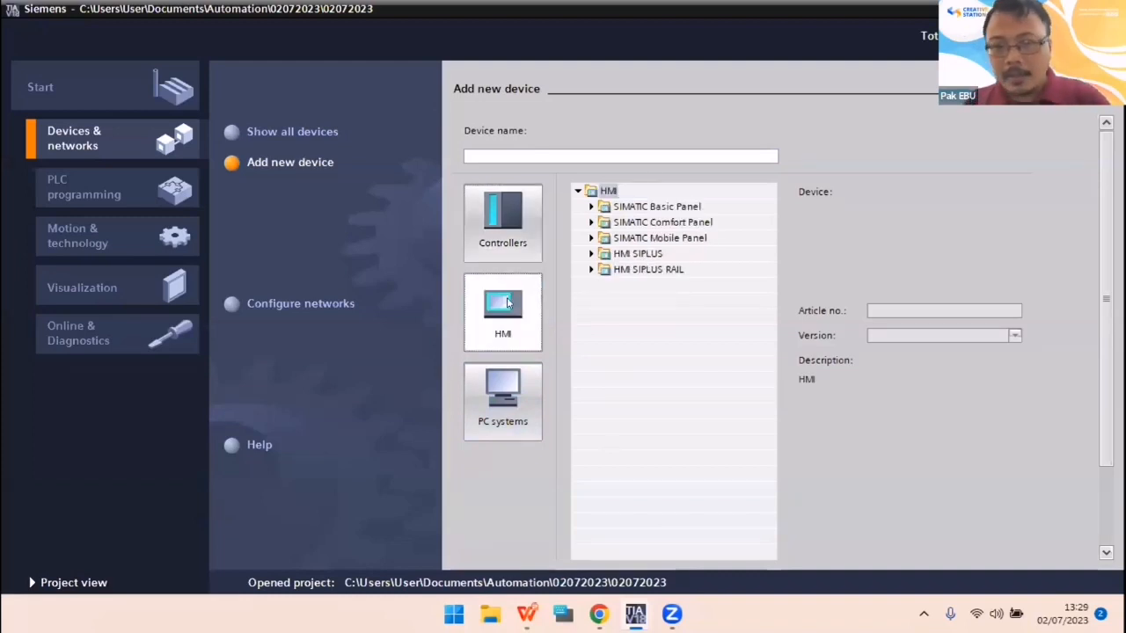
pyautogui.click(591, 206)
pyautogui.click(592, 151)
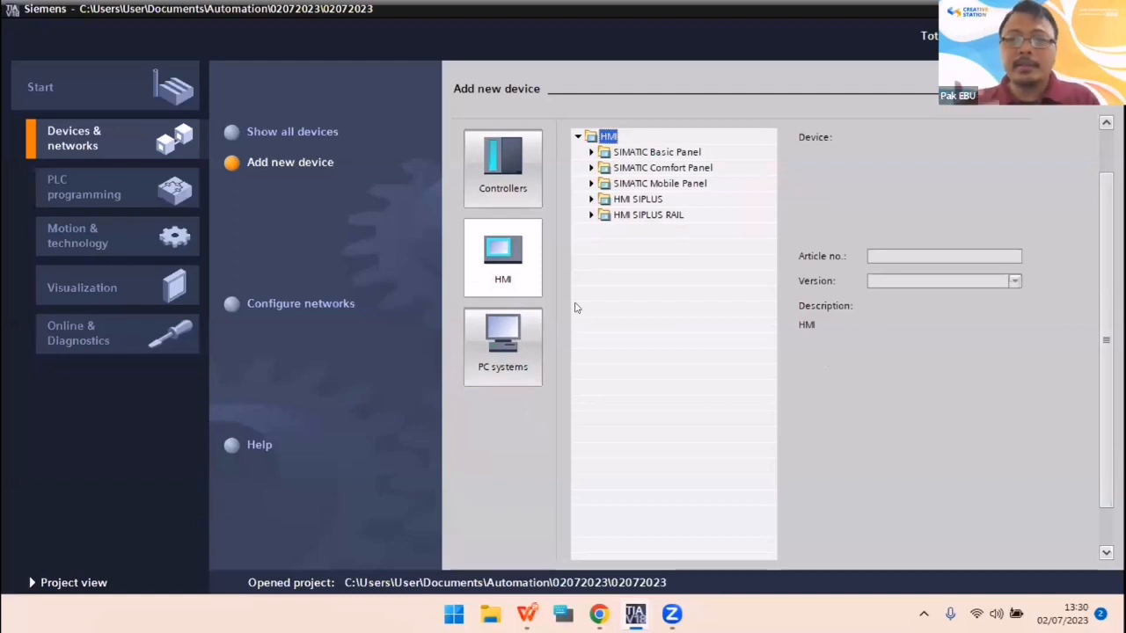
pyautogui.click(528, 350)
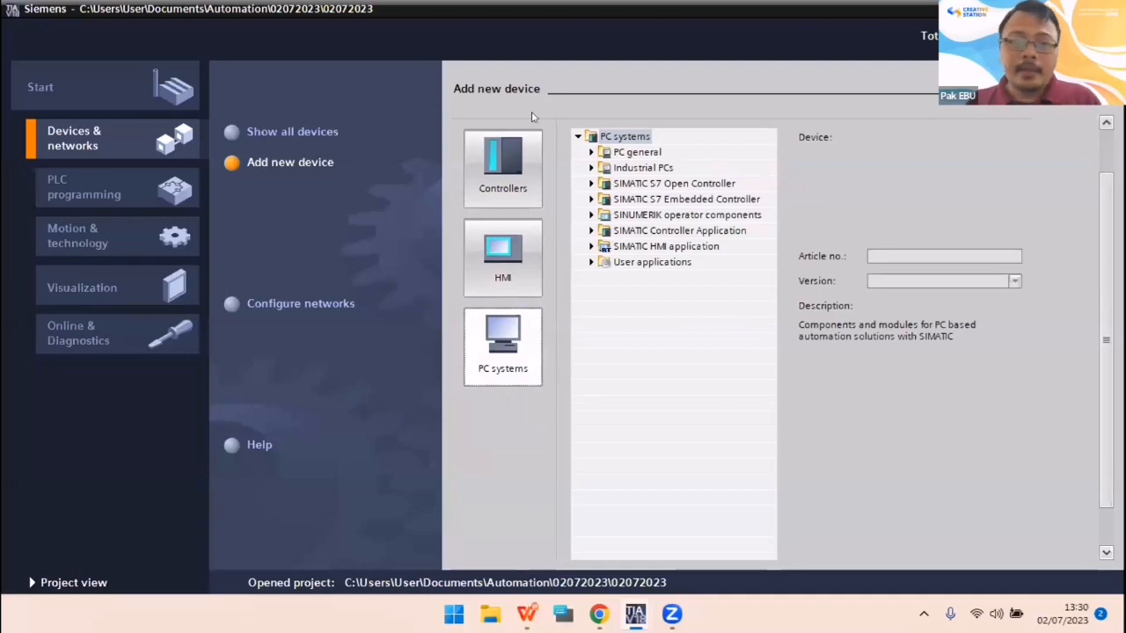
# - Return to the controllers and expand the SIMATIC S7-1200 CPUs down to the CPU 1215C DC/DC/DC article numbers
pyautogui.click(519, 151)
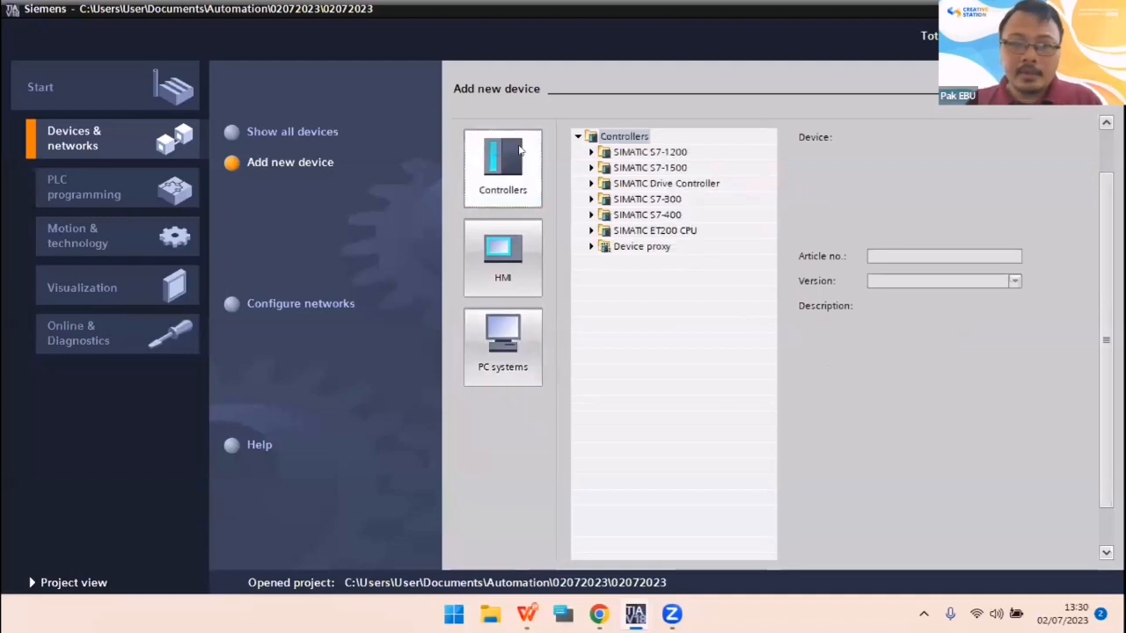
pyautogui.click(602, 152)
pyautogui.click(592, 153)
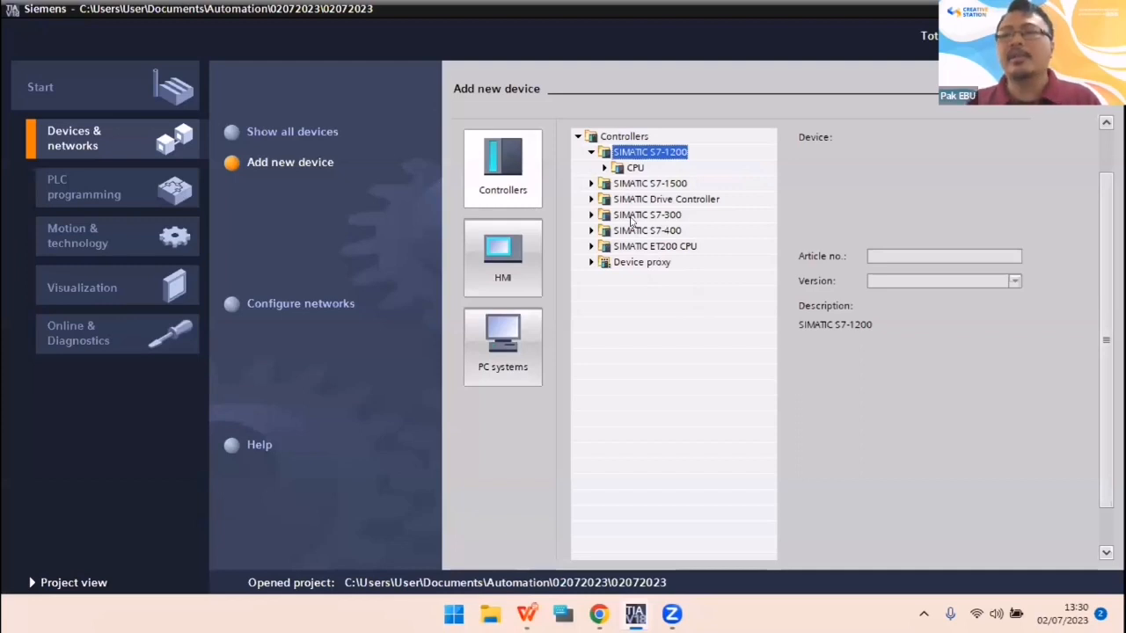
pyautogui.click(625, 172)
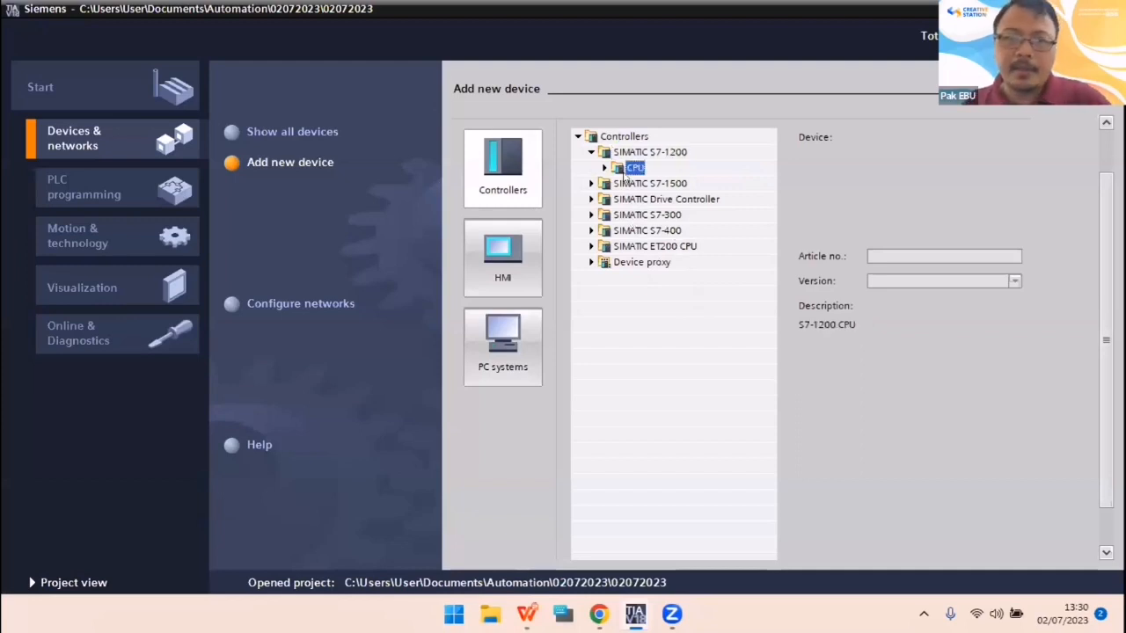
pyautogui.click(604, 168)
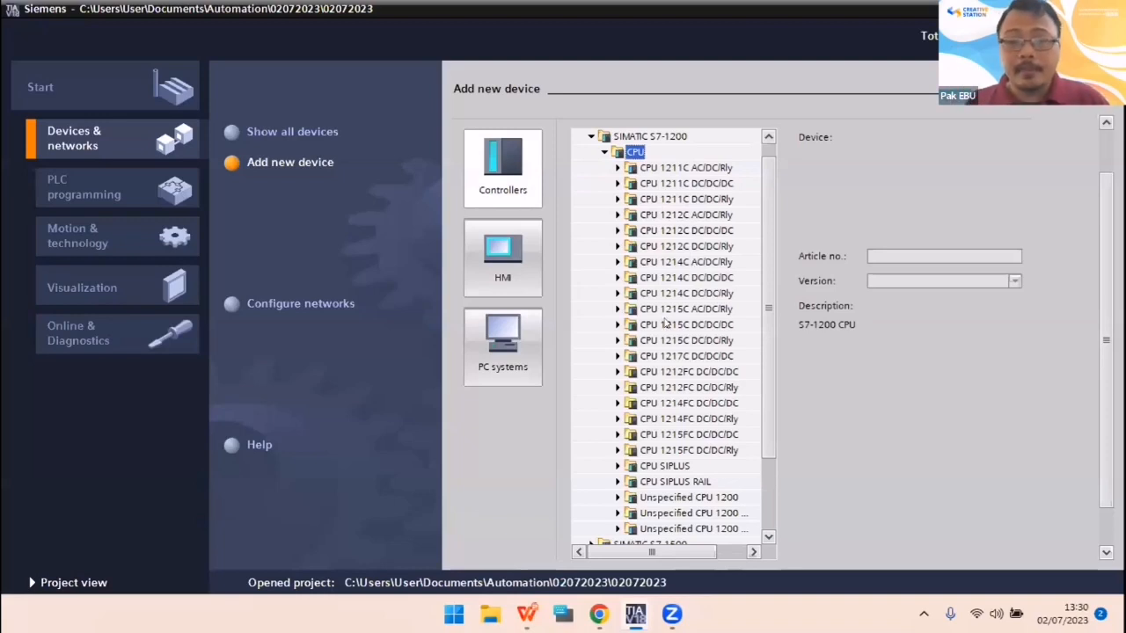
pyautogui.scroll(-2, 693, 407)
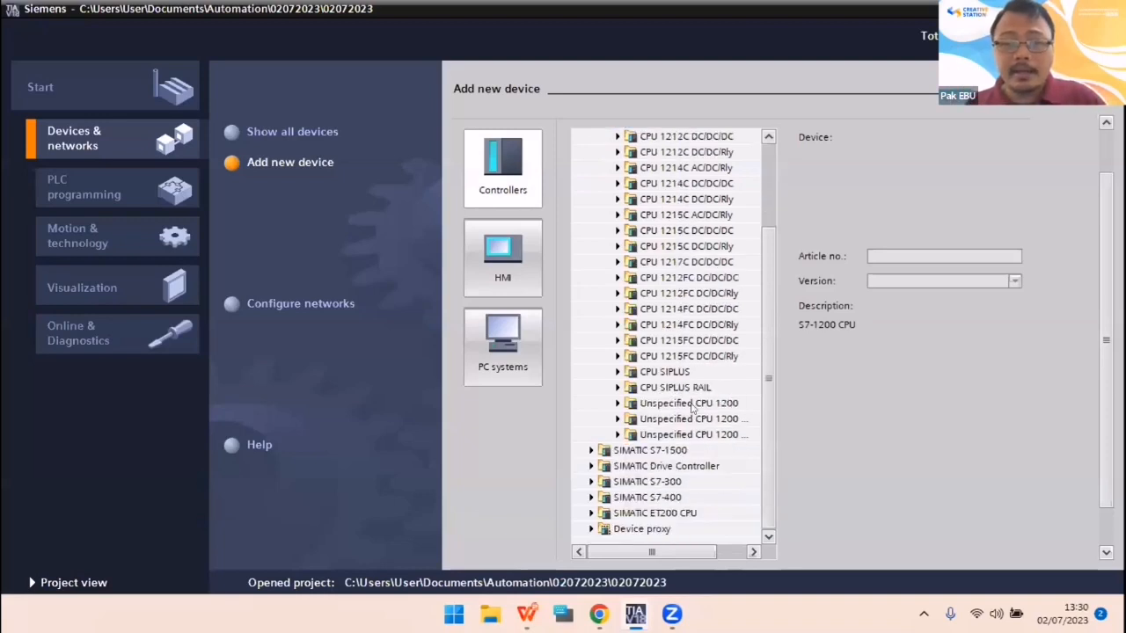
pyautogui.click(666, 230)
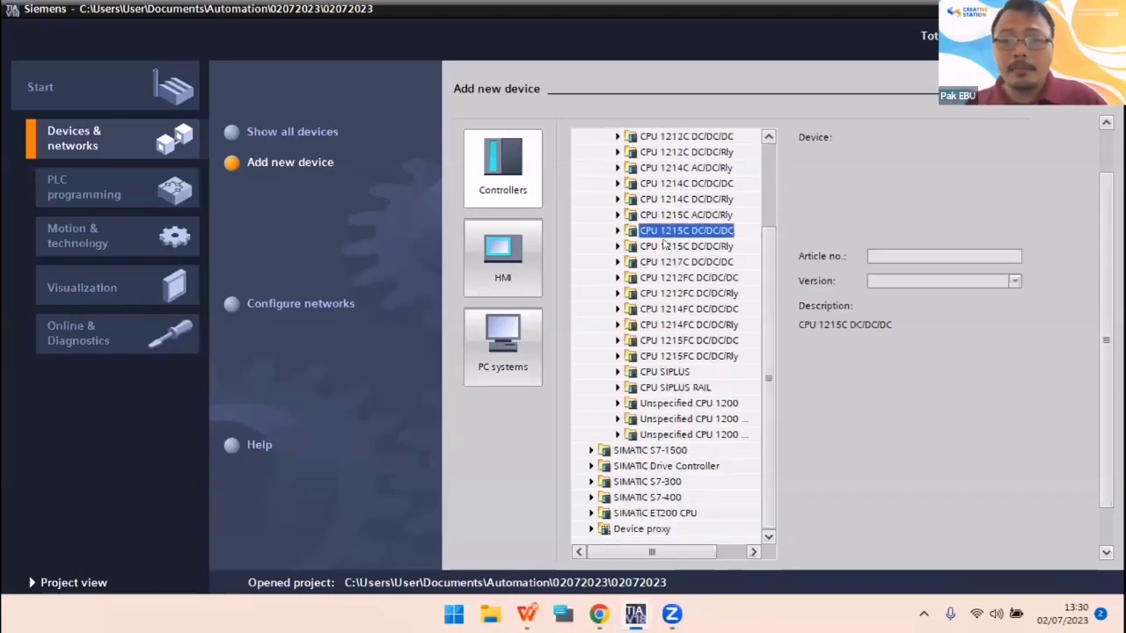
pyautogui.click(617, 230)
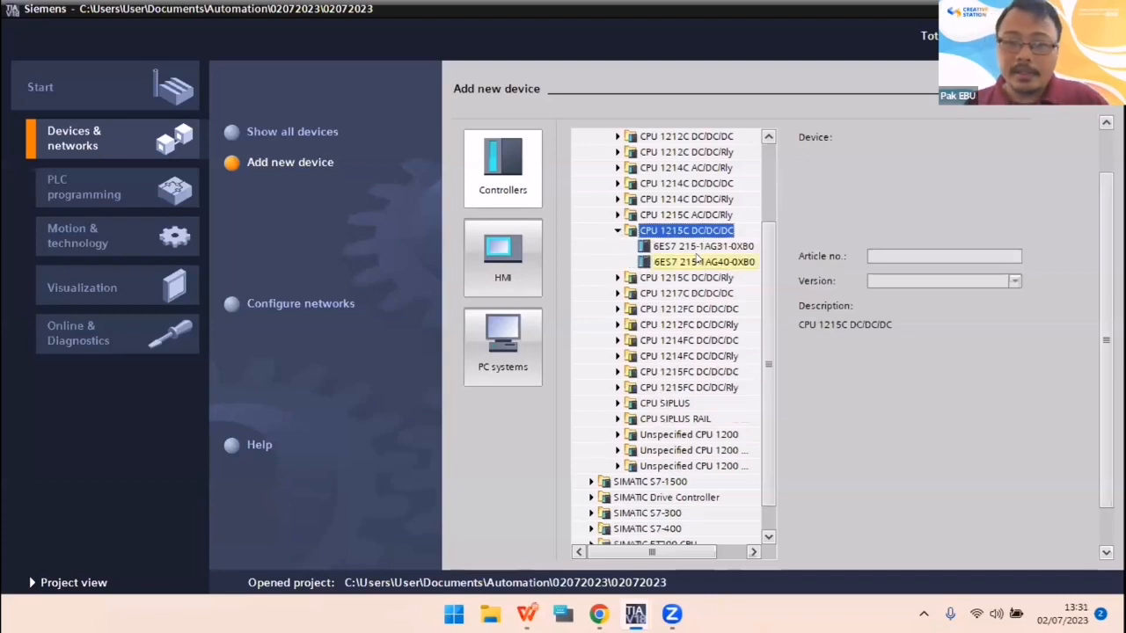
# - Compare the descriptions and firmware versions of CPU 1215C articles 6ES7 215-1AG31-0XB0 and 6ES7 215-1AG40-0XB0
pyautogui.click(702, 248)
pyautogui.click(709, 262)
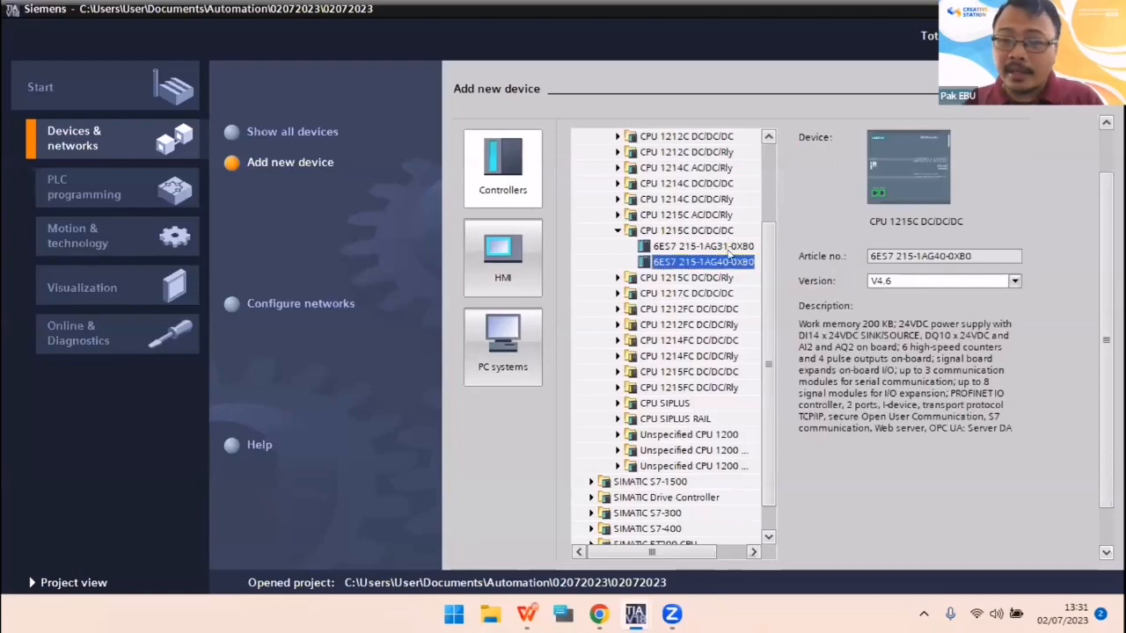
pyautogui.click(729, 248)
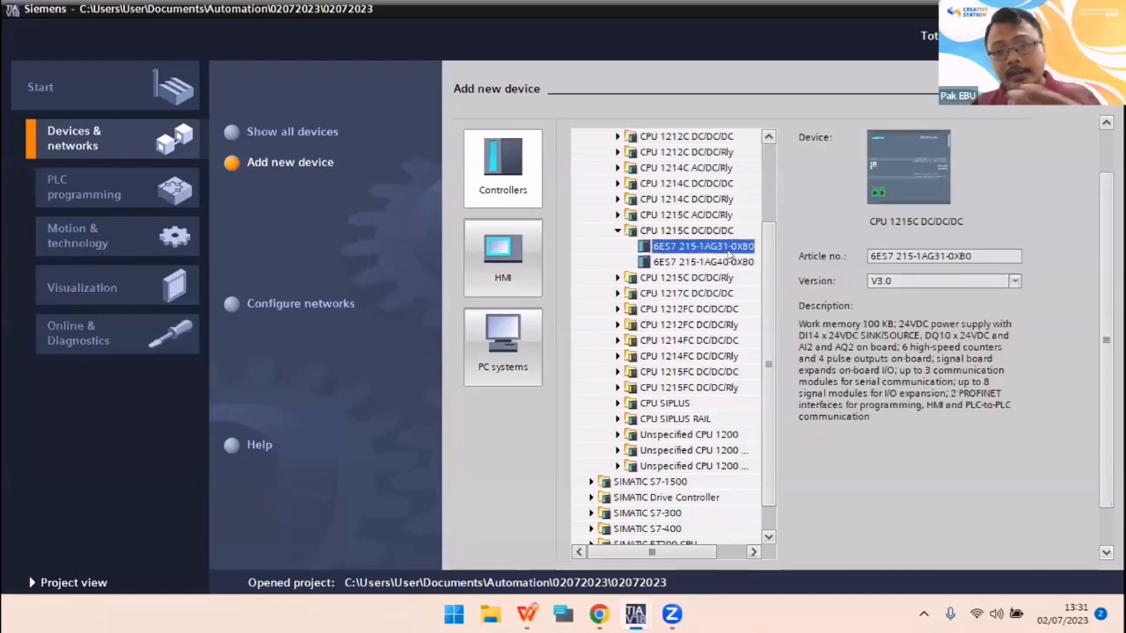
pyautogui.click(735, 263)
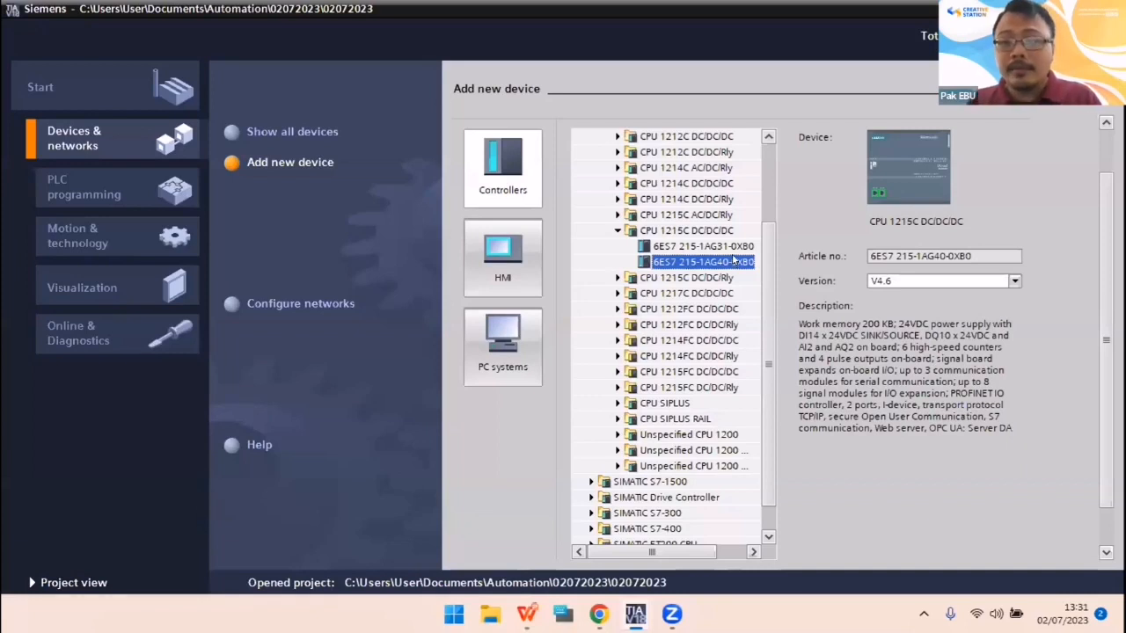
pyautogui.click(732, 248)
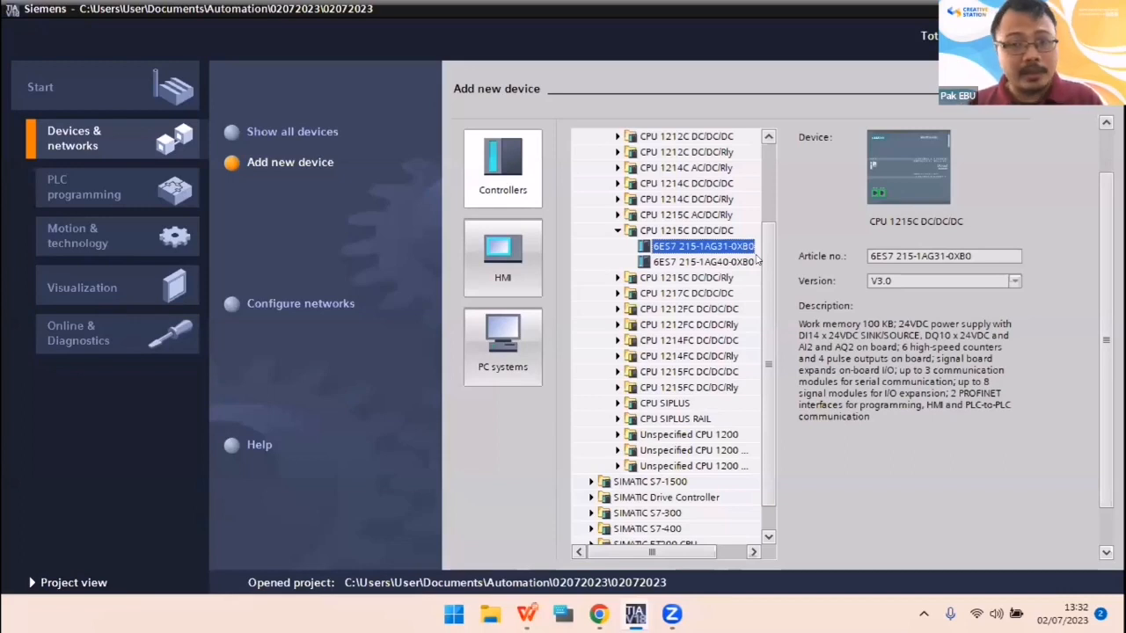
# - Add the CPU 1215C DC/DC/DC, article 6ES7 215-1AG40-0XB0, version V4.6, and dismiss the PLC security settings
pyautogui.click(753, 262)
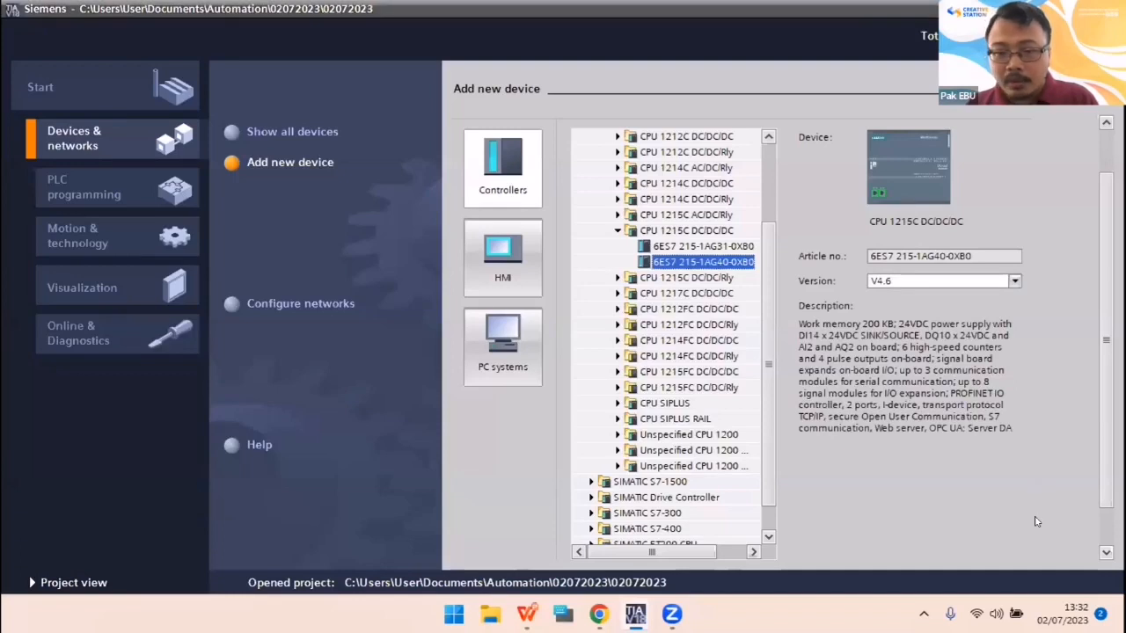
pyautogui.scroll(-1, 1035, 522)
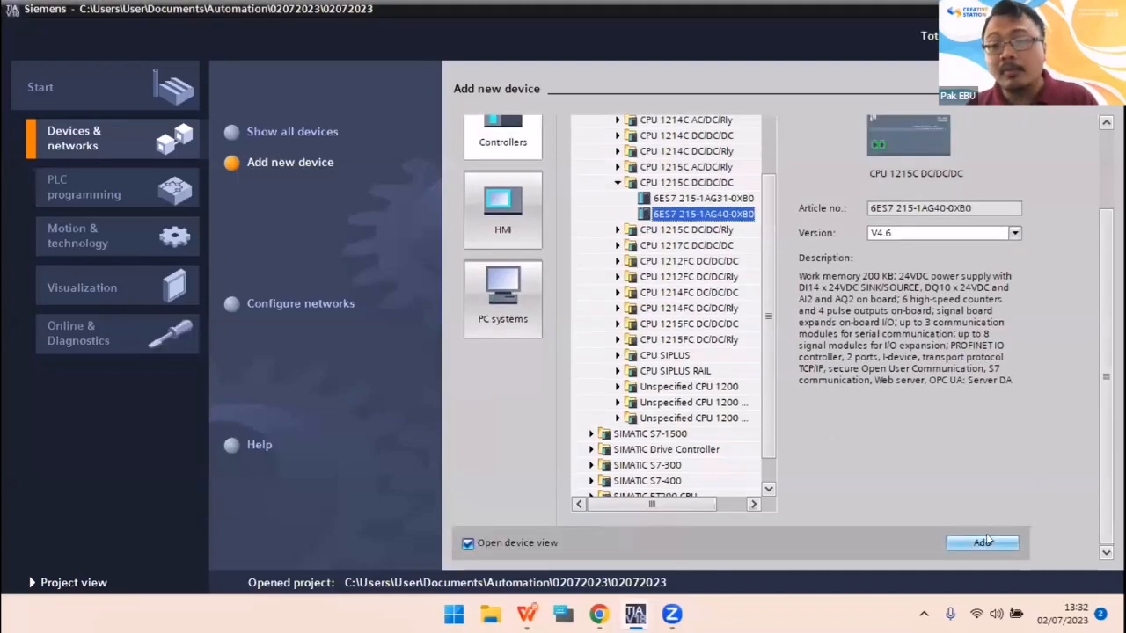
pyautogui.click(612, 120)
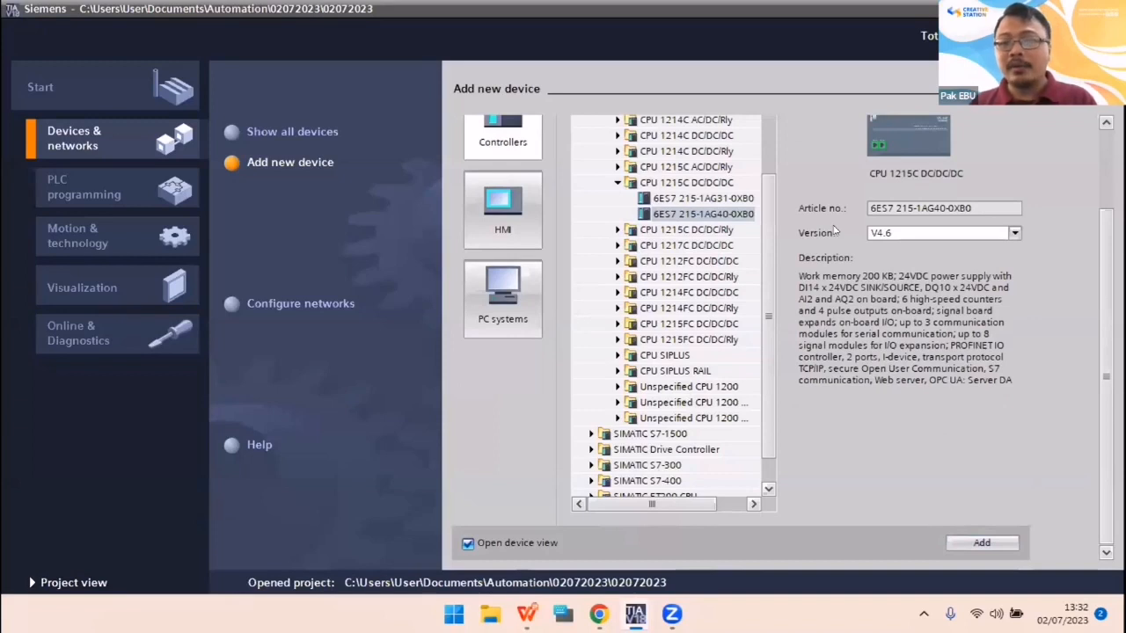
pyautogui.click(739, 218)
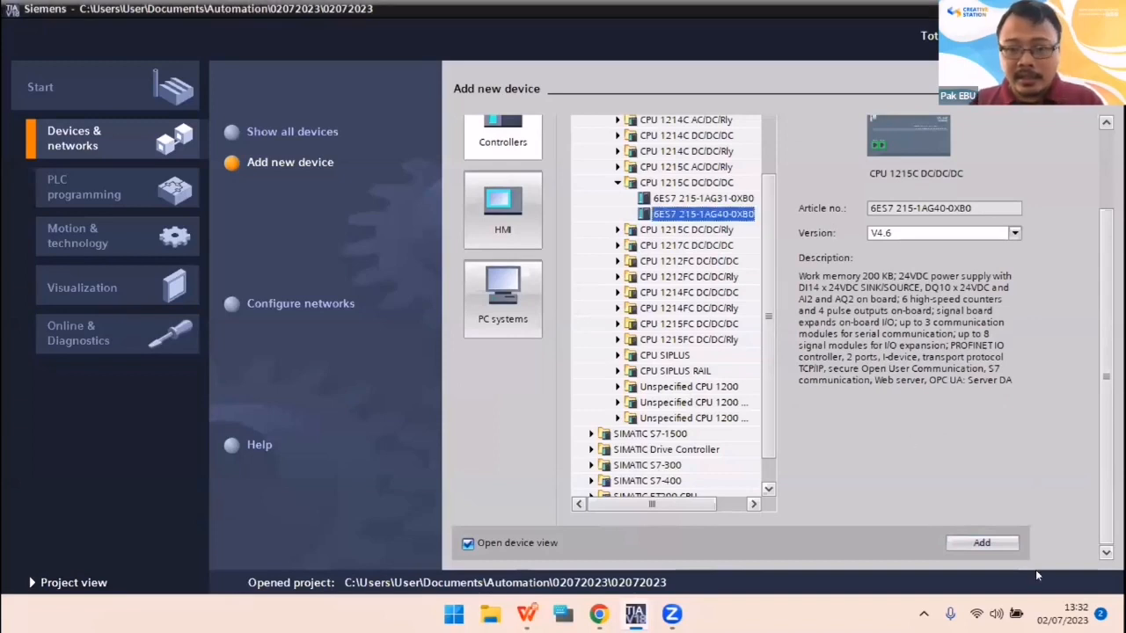
pyautogui.click(998, 543)
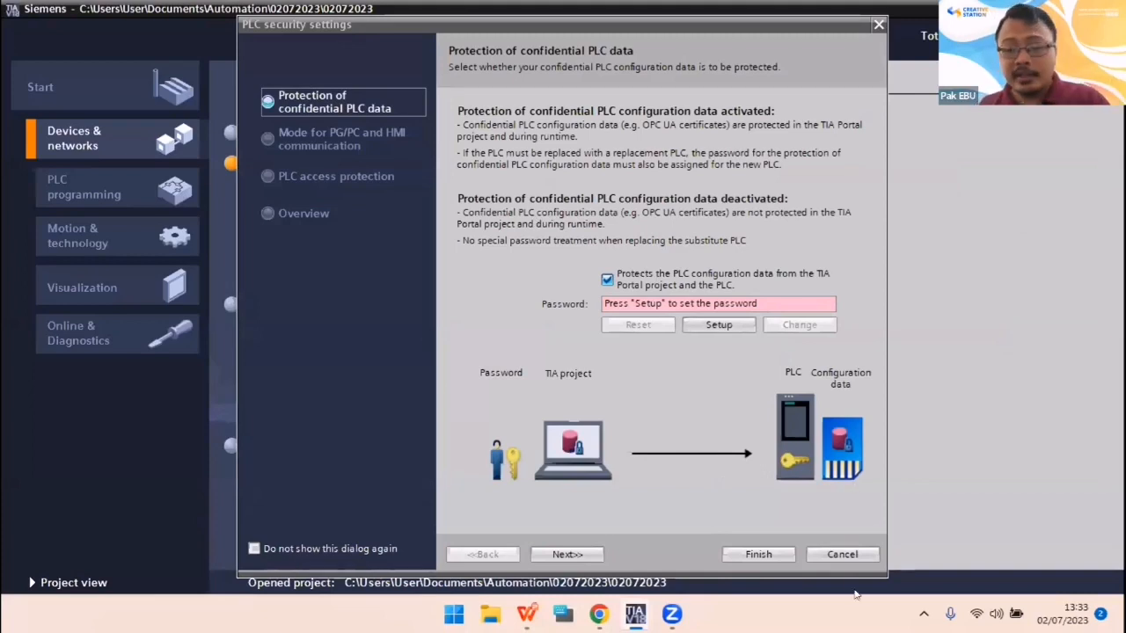
pyautogui.click(841, 554)
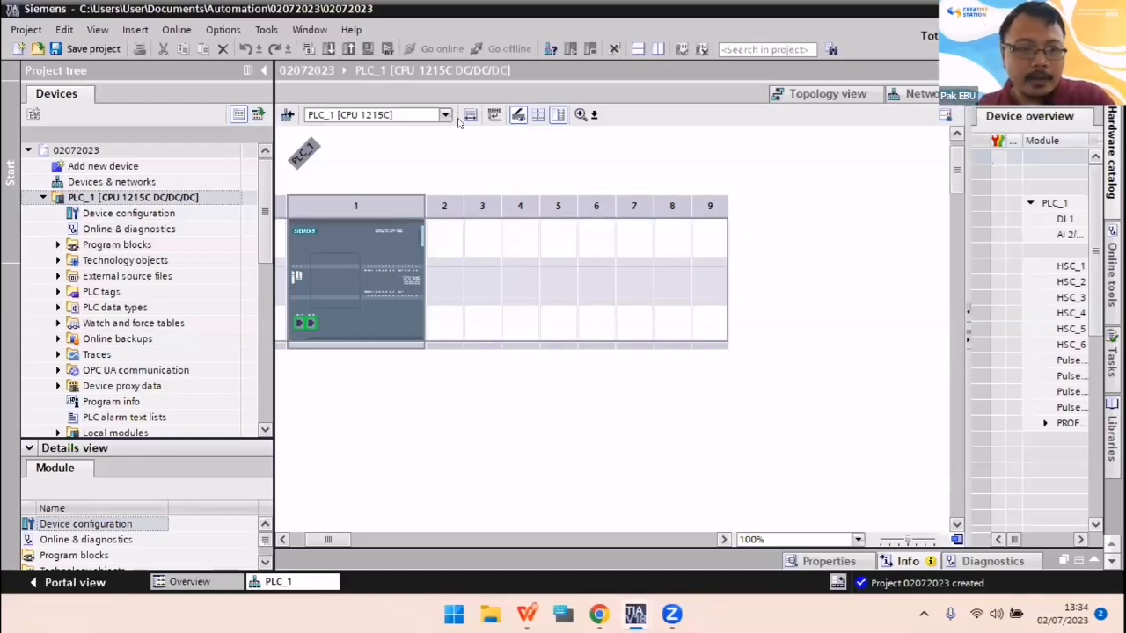
# - Select the CPU in the device view and display the hardware catalog of modules for it
pyautogui.click(362, 249)
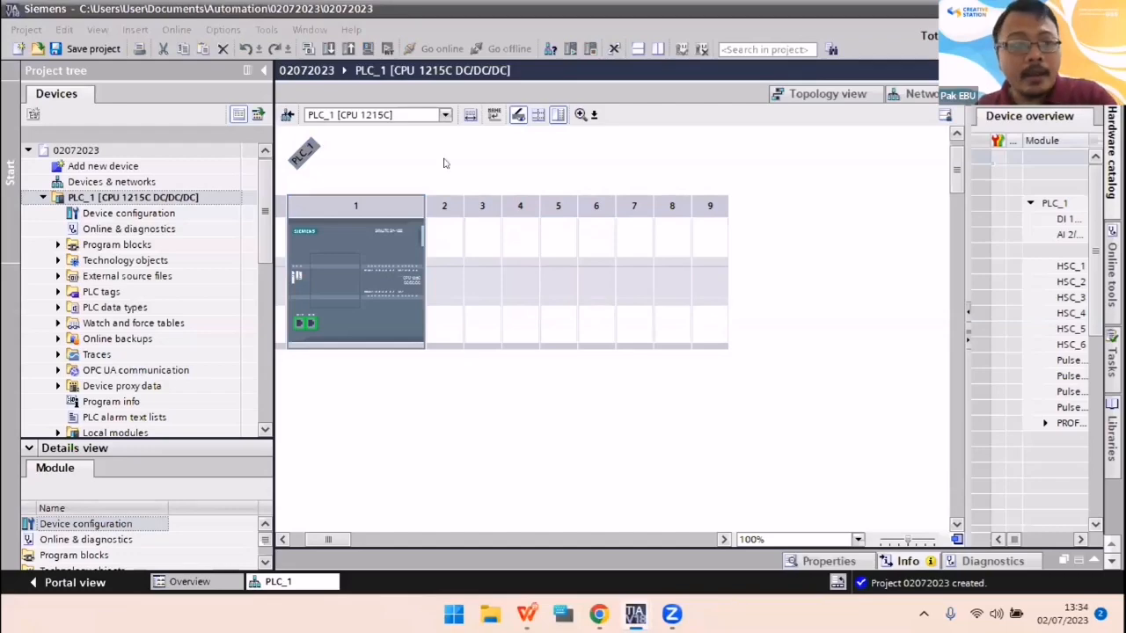
pyautogui.click(1112, 159)
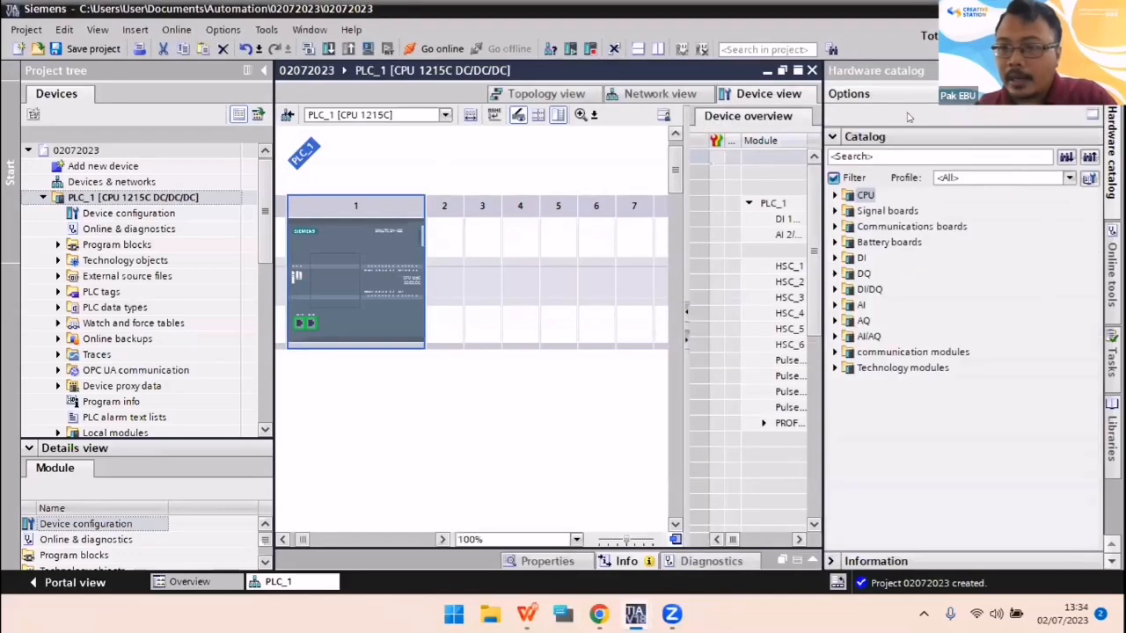
pyautogui.click(1112, 159)
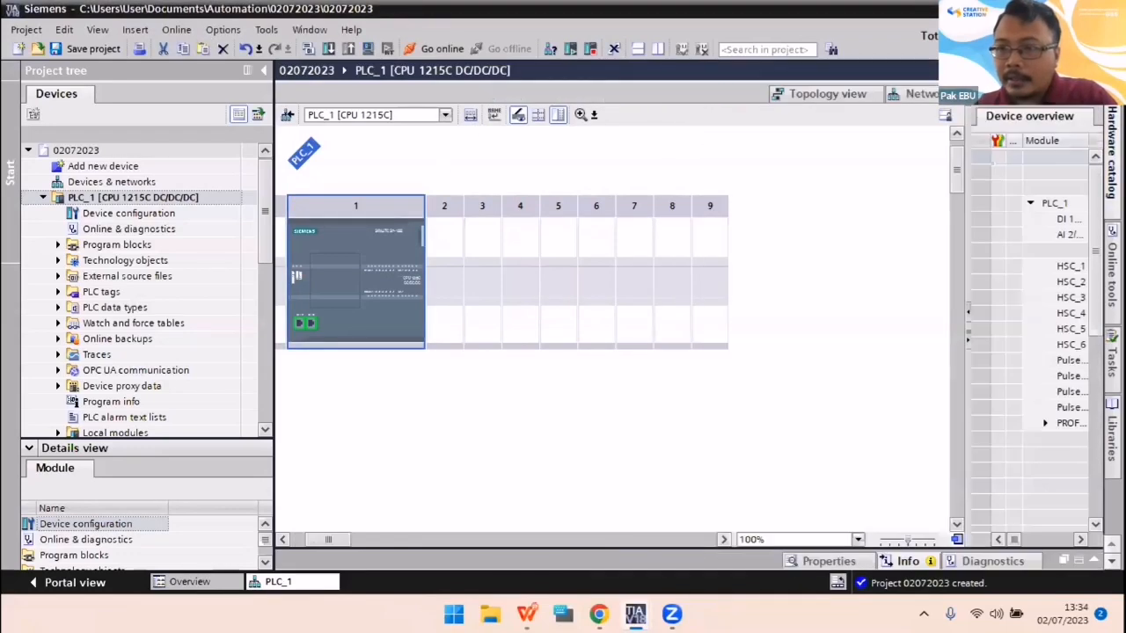
pyautogui.click(1112, 158)
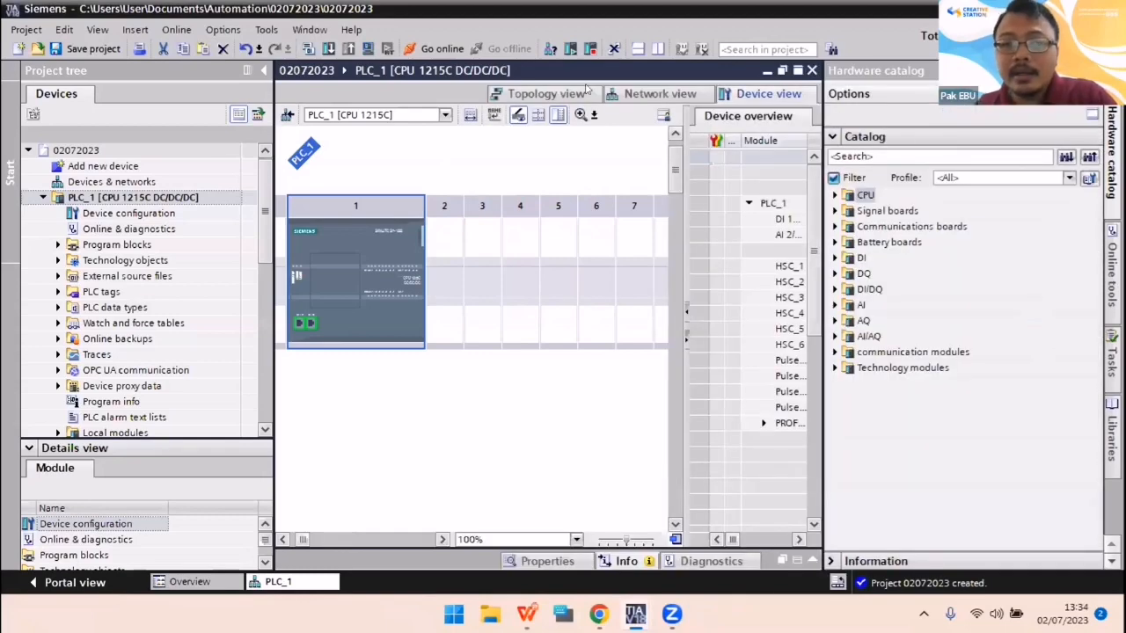
# - Widen the device overview to show the module names and slots, and collapse the hardware catalog
pyautogui.moveTo(686, 230); pyautogui.dragTo(557, 229)
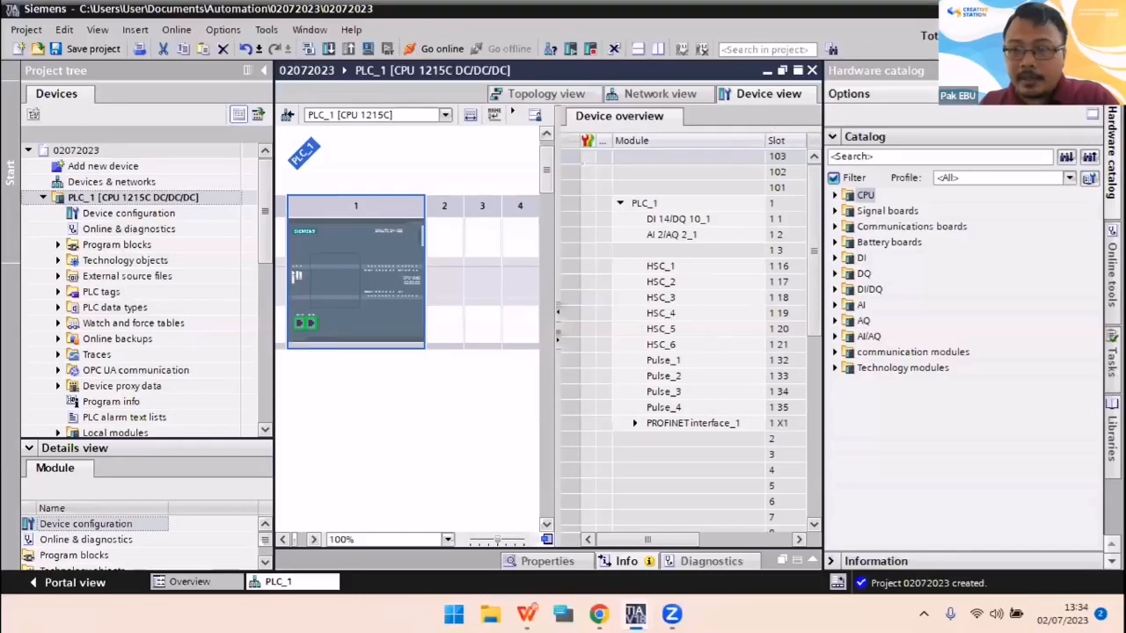
pyautogui.click(1094, 70)
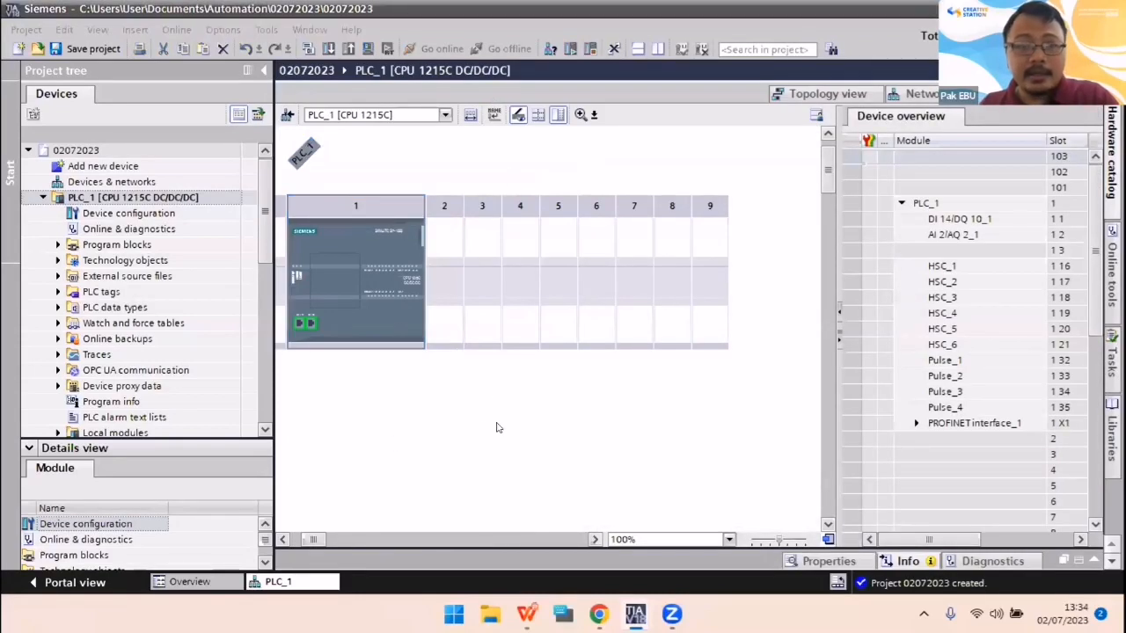
pyautogui.moveTo(315, 546); pyautogui.dragTo(303, 545)
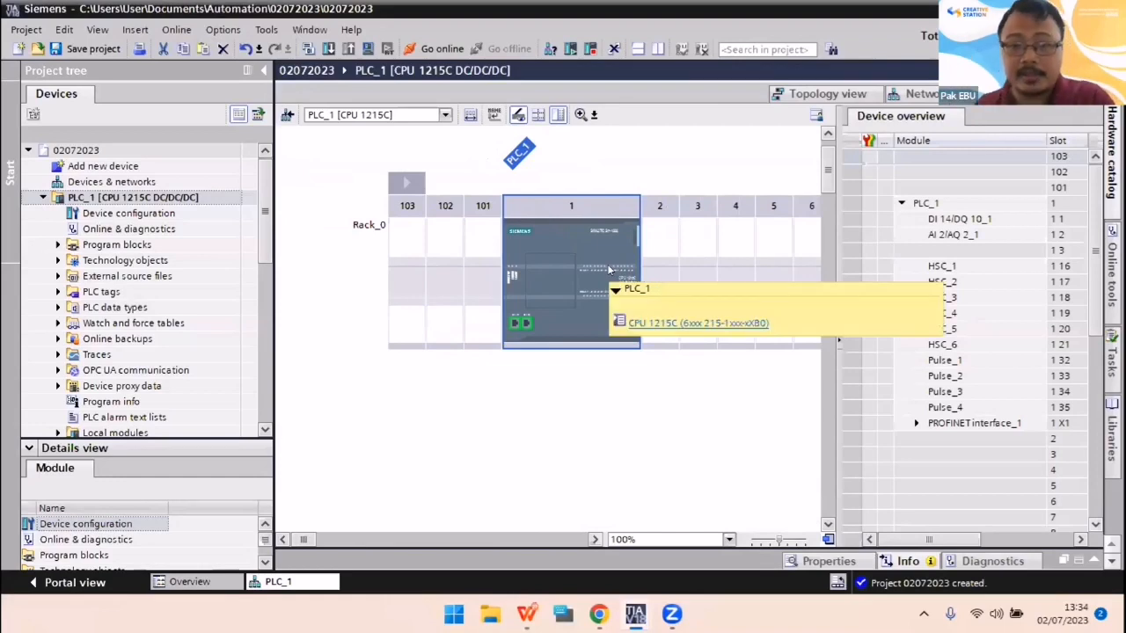
# - Compare the device view of PLC_1 at 75% and 100% zoom, and enlarge it to 200%
pyautogui.click(627, 419)
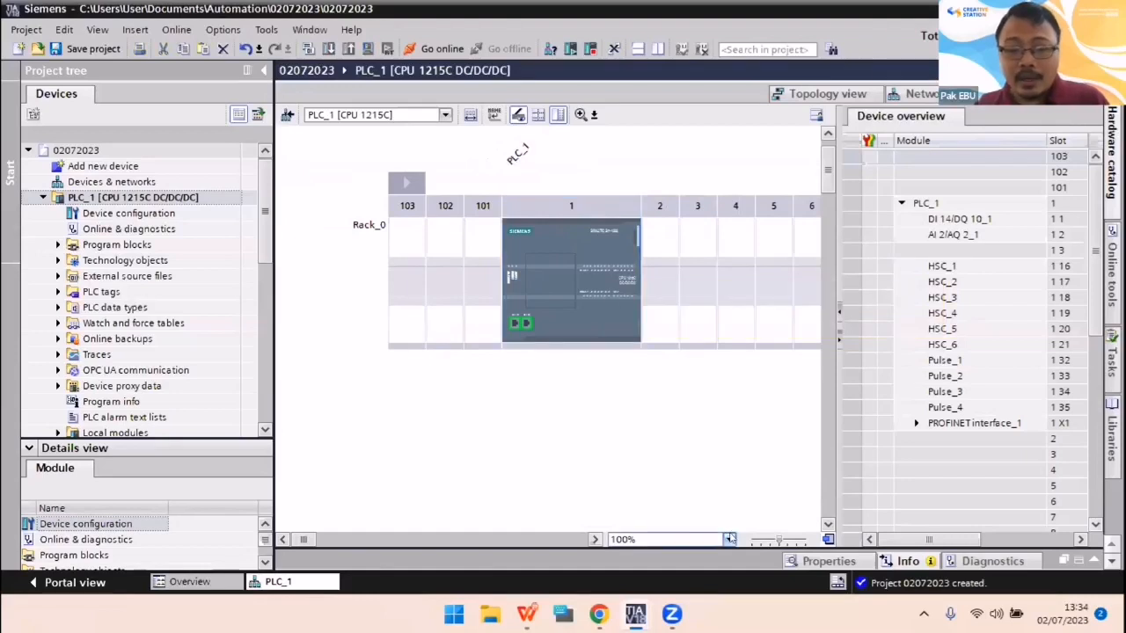
pyautogui.click(729, 539)
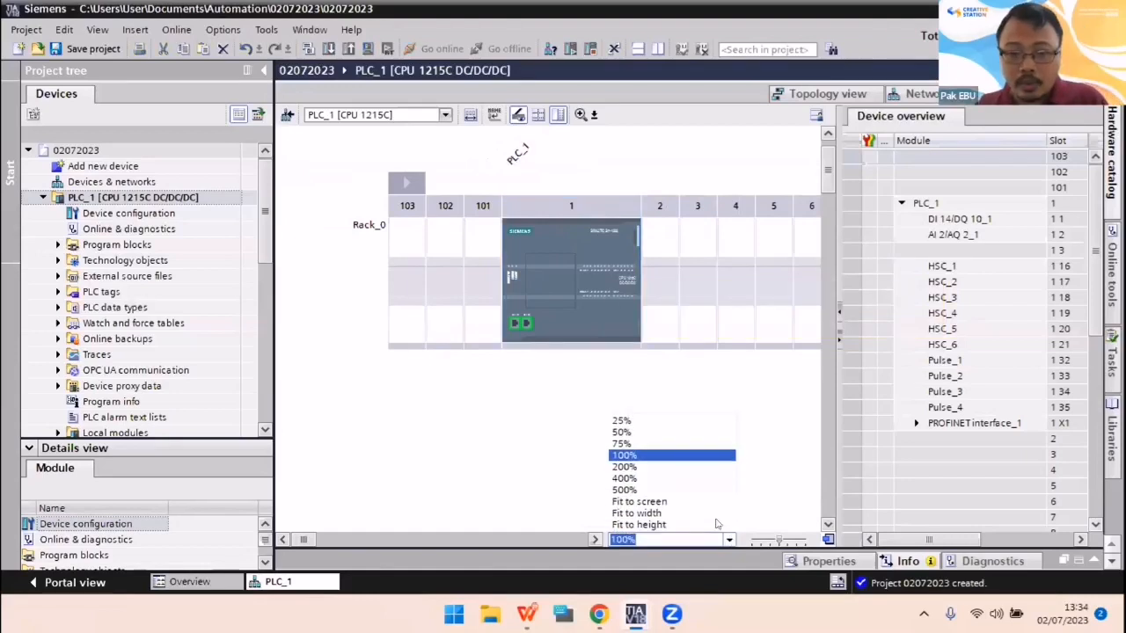
pyautogui.click(640, 444)
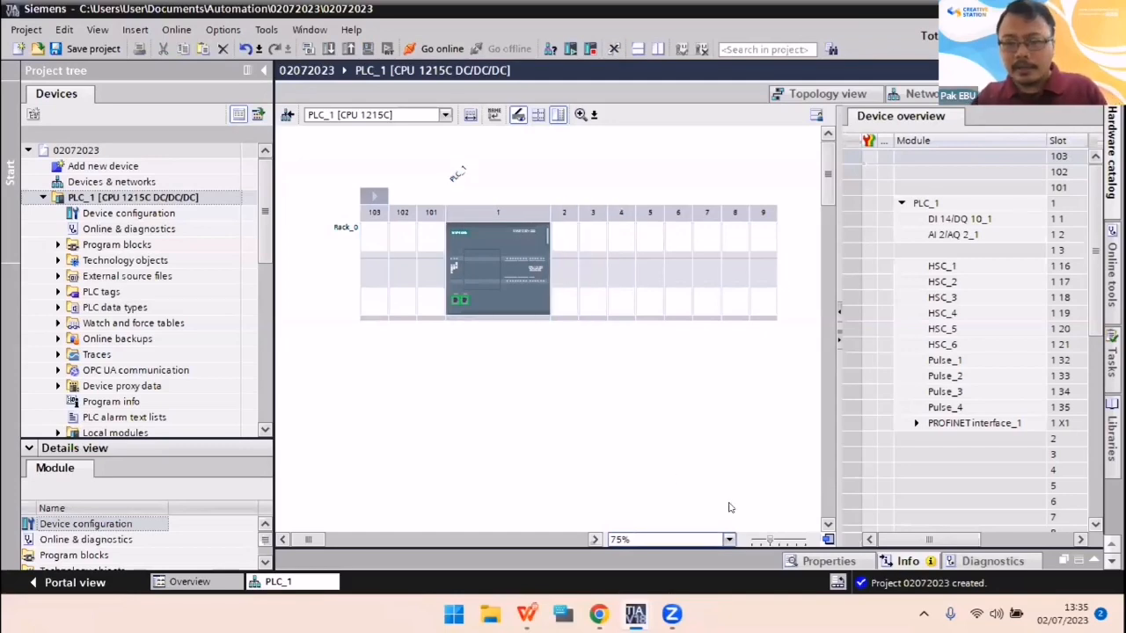
pyautogui.click(507, 247)
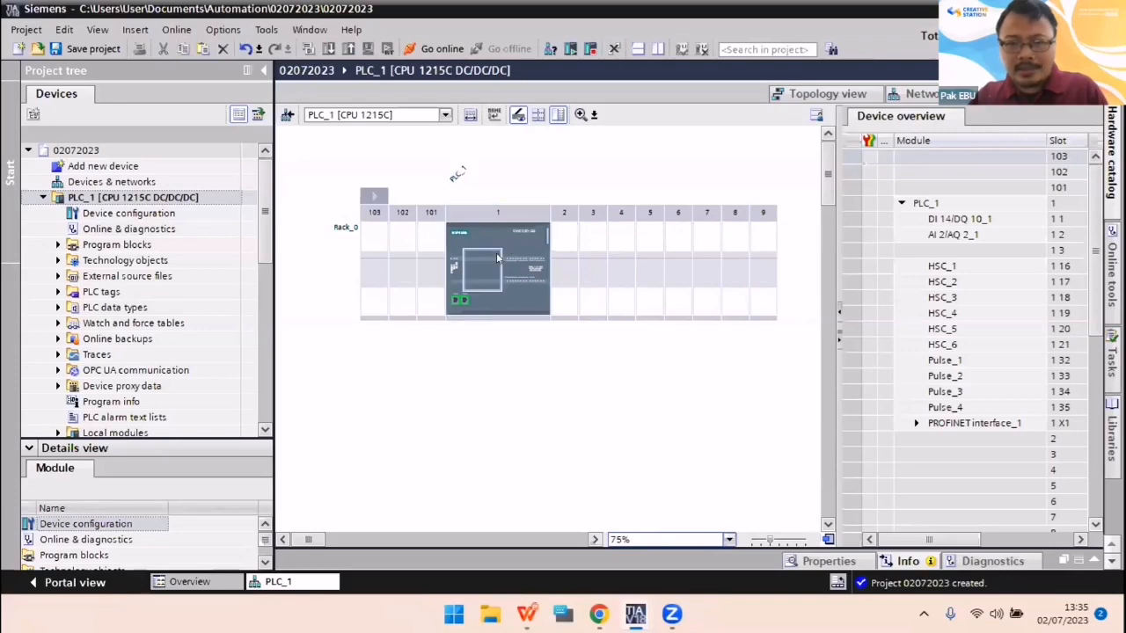
pyautogui.click(729, 540)
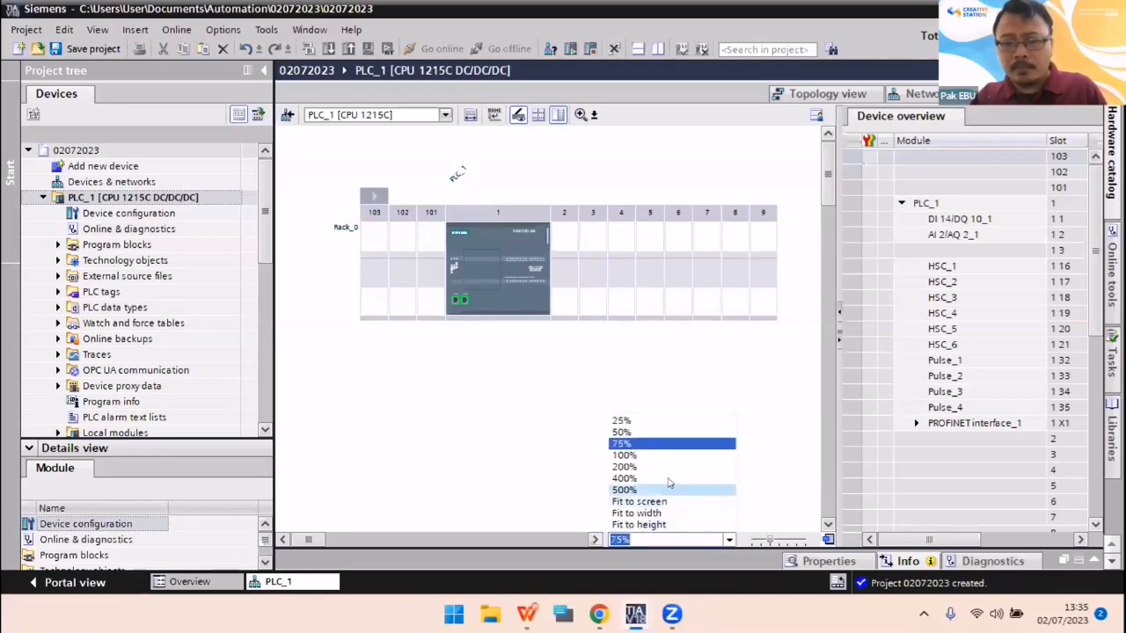
pyautogui.click(629, 453)
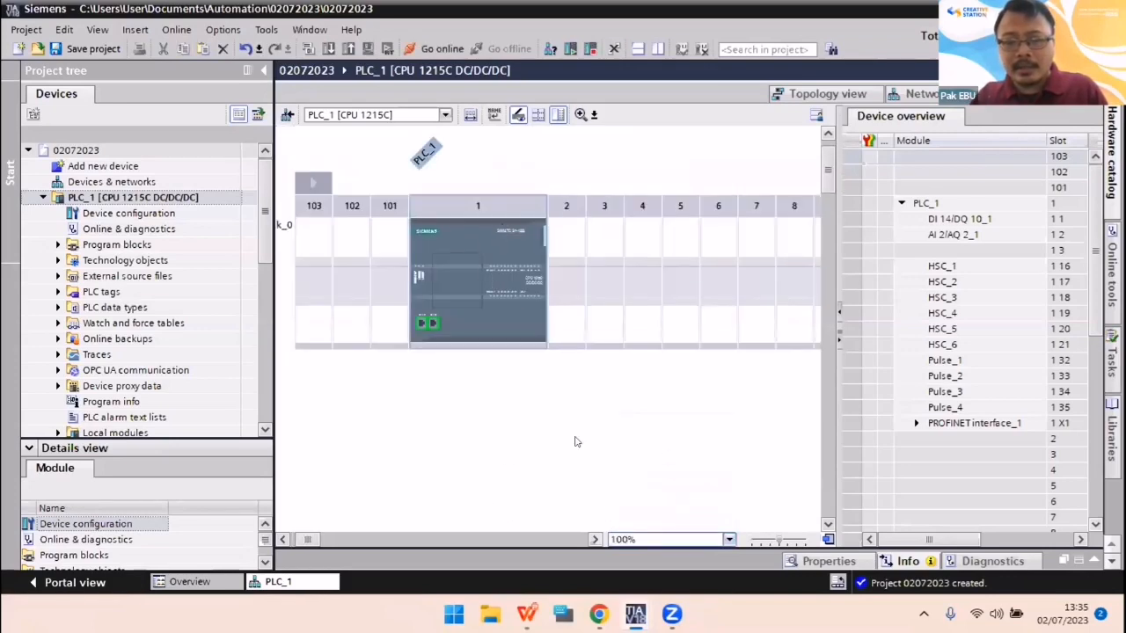
pyautogui.click(729, 540)
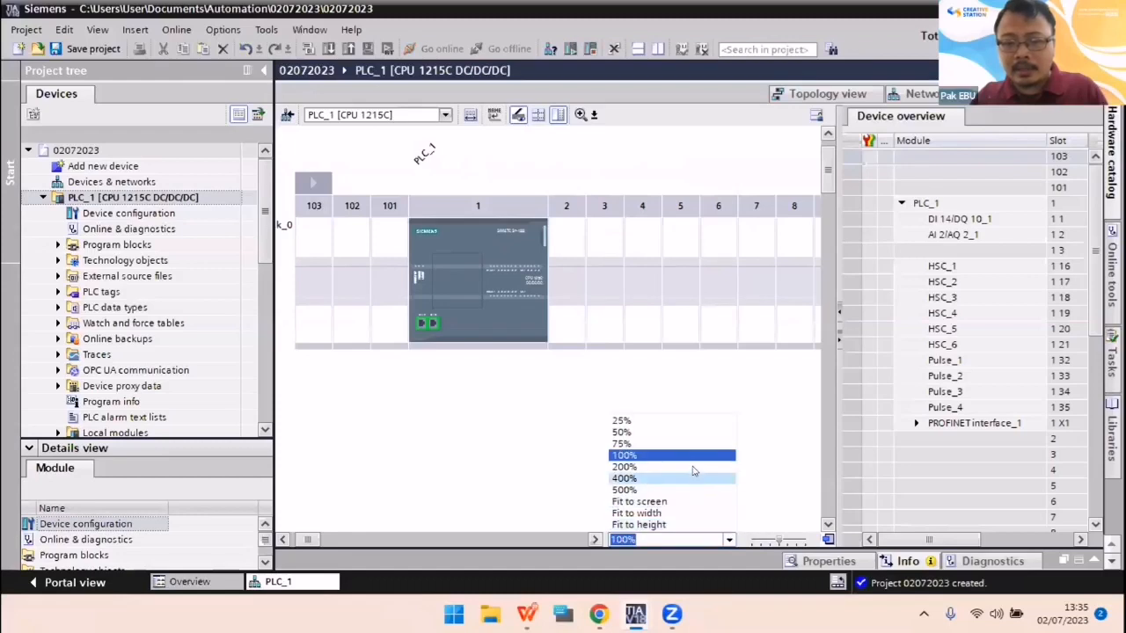
pyautogui.click(678, 467)
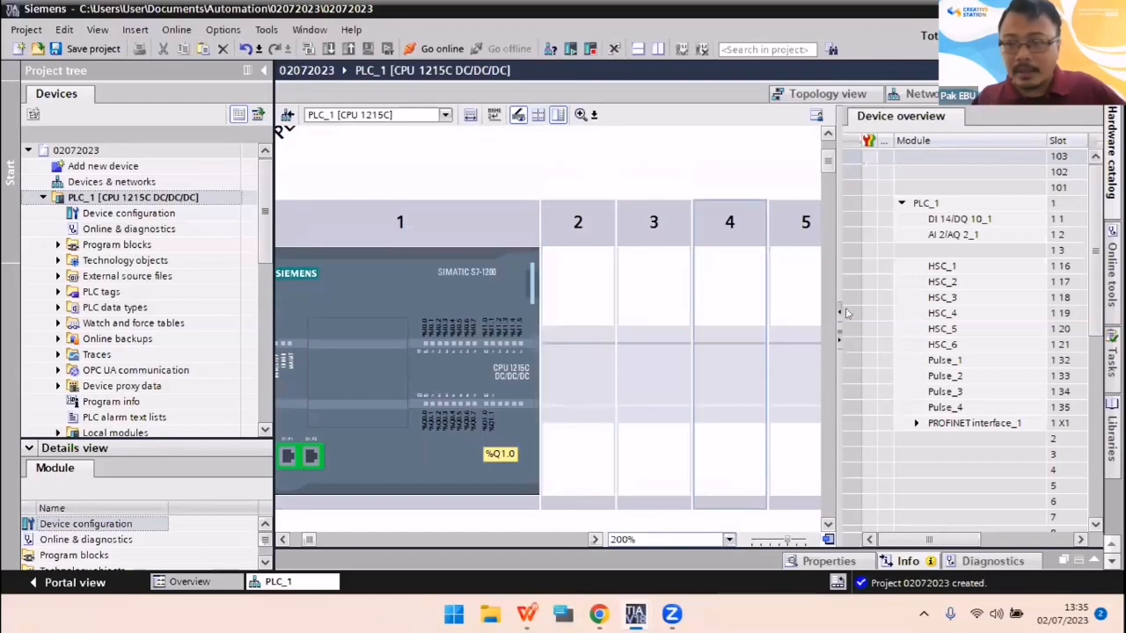
# - Collapse the device overview and add the DI 8x24VDC module 6ES7 221-1BF30-0XB0 from the hardware catalog to slot 2
pyautogui.click(1113, 167)
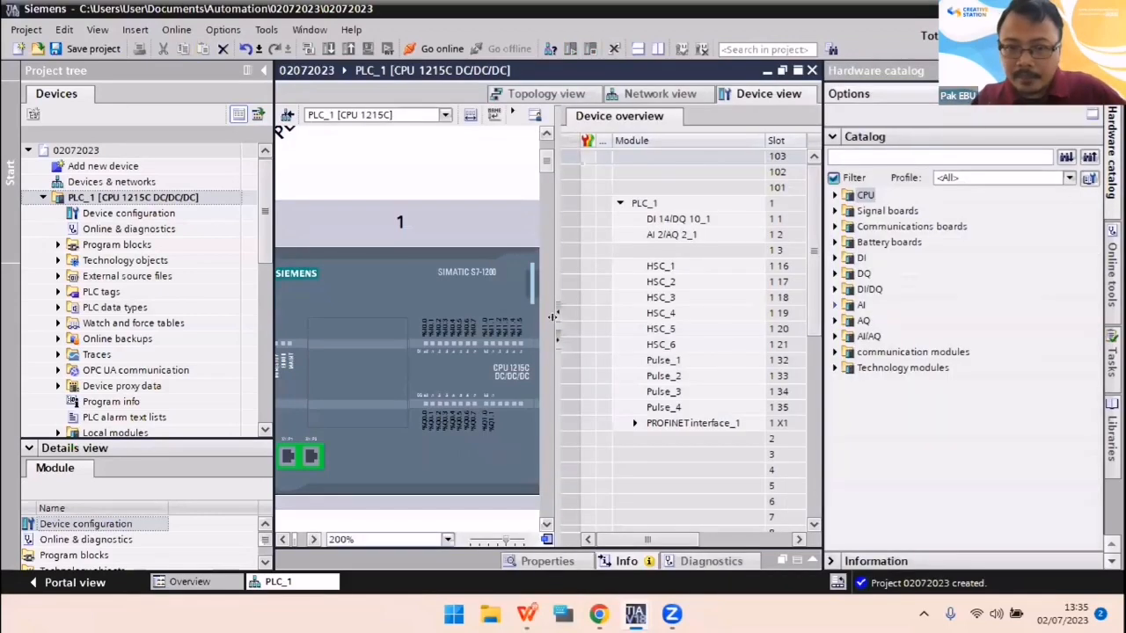
pyautogui.click(556, 338)
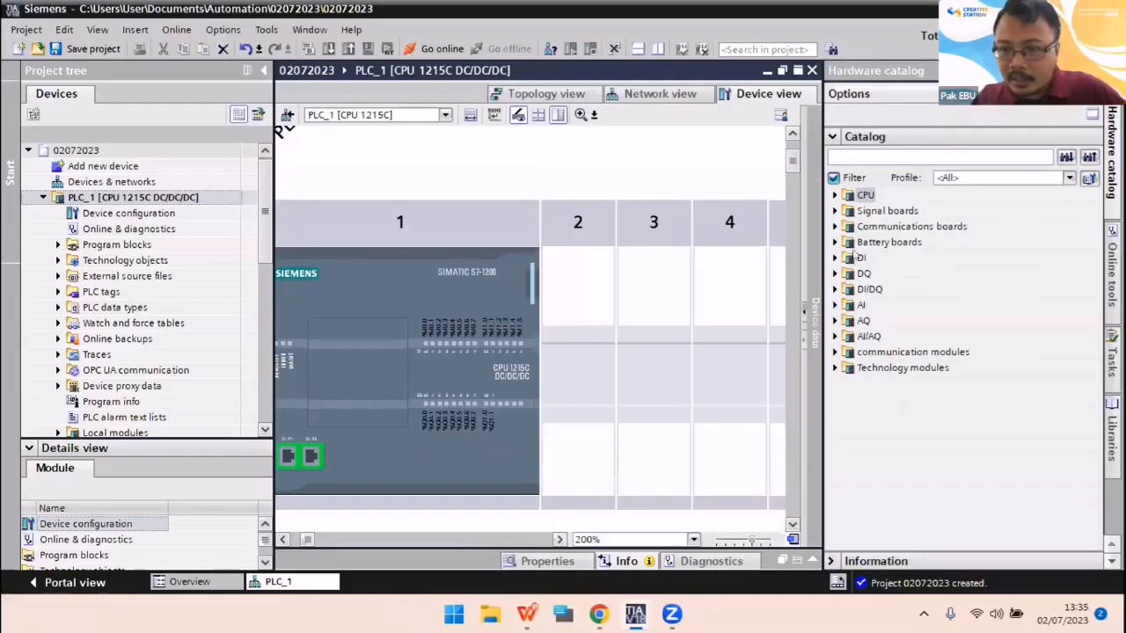
pyautogui.click(835, 257)
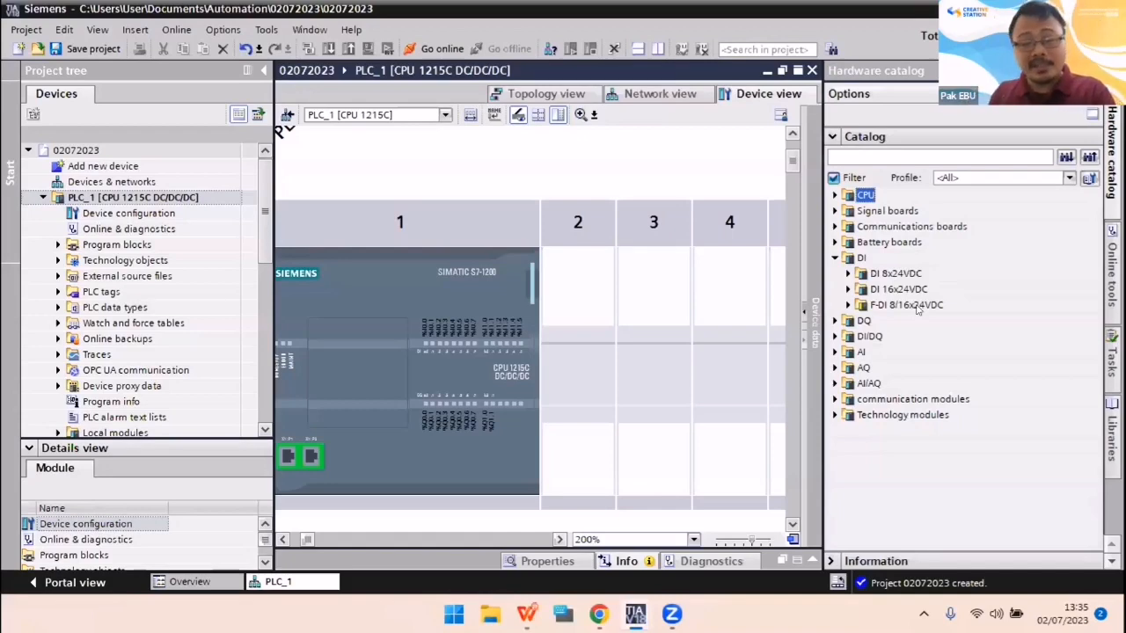
pyautogui.click(849, 274)
pyautogui.click(919, 290)
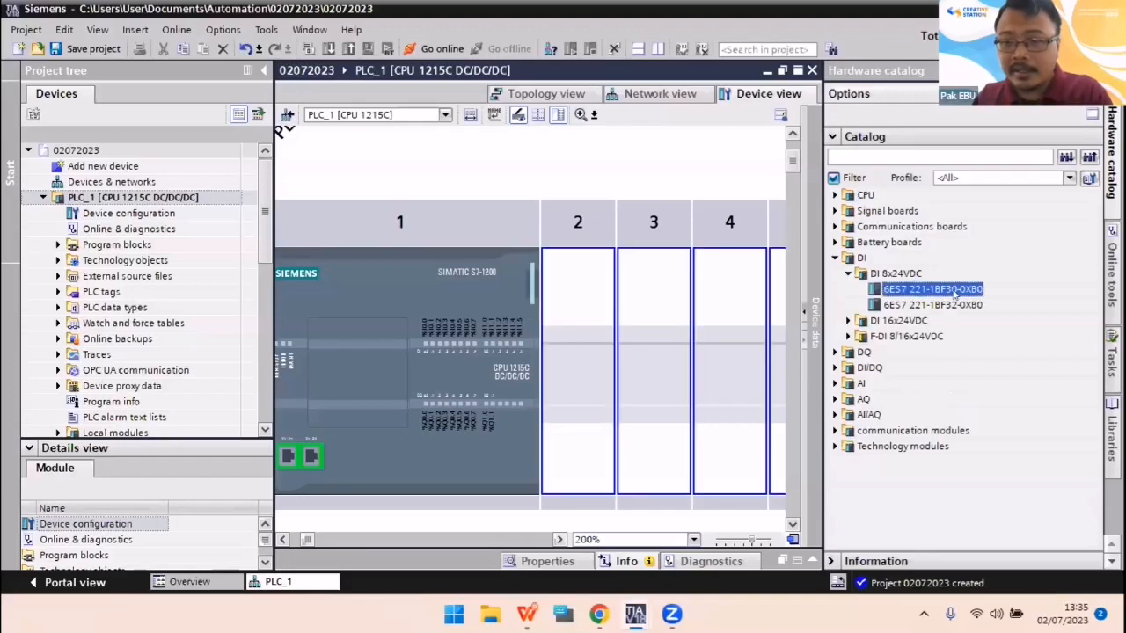
pyautogui.moveTo(956, 290); pyautogui.dragTo(594, 314)
pyautogui.moveTo(612, 396); pyautogui.dragTo(584, 343)
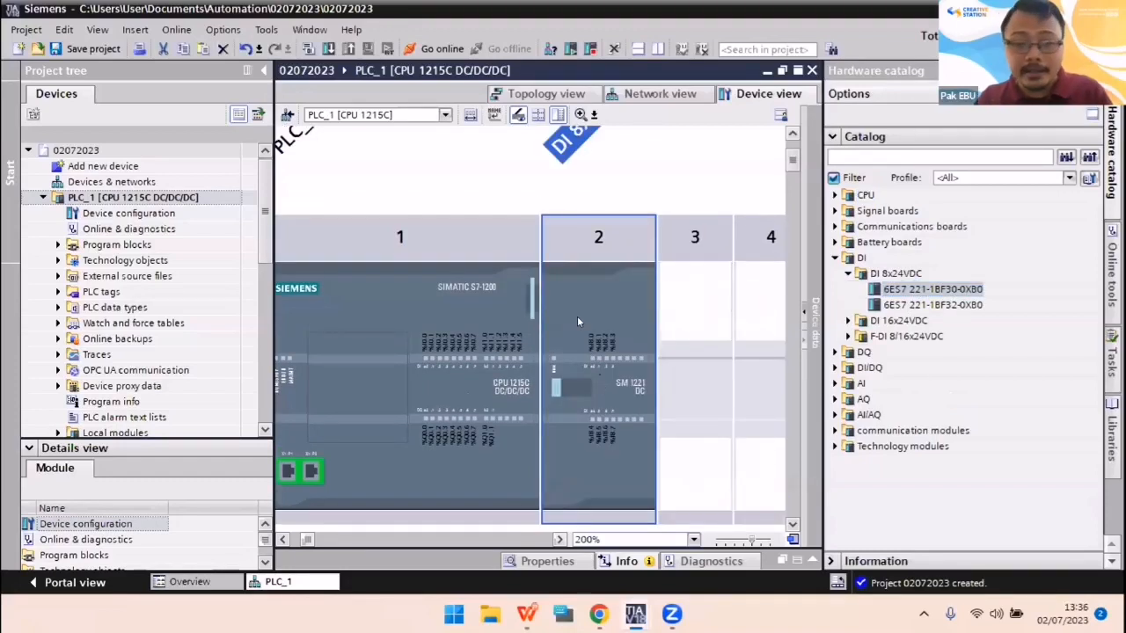
pyautogui.scroll(-1, 577, 315)
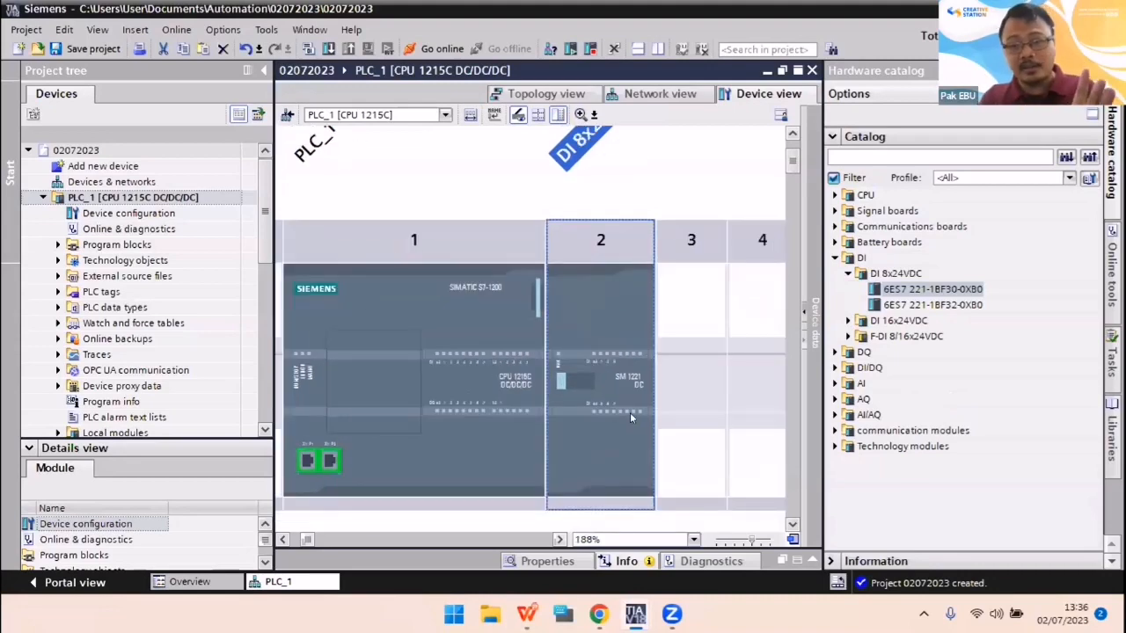
# - Add the DQ 8x24VDC module 6ES7 222-1BF30-0XB0 from the hardware catalog to slot 3
pyautogui.click(685, 313)
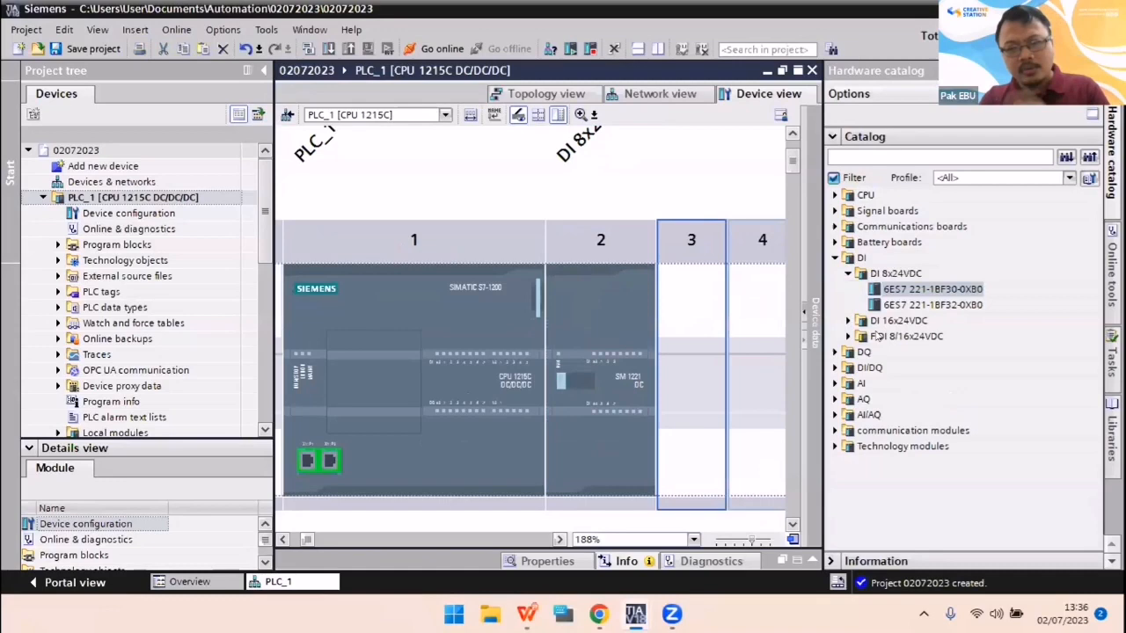
pyautogui.click(848, 274)
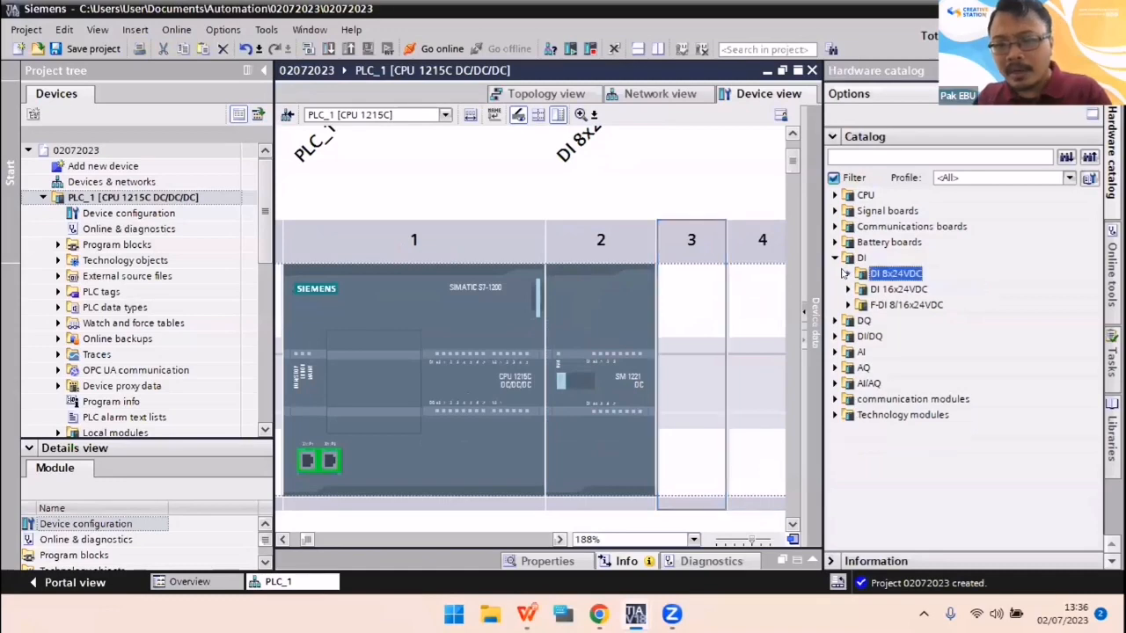
pyautogui.click(835, 321)
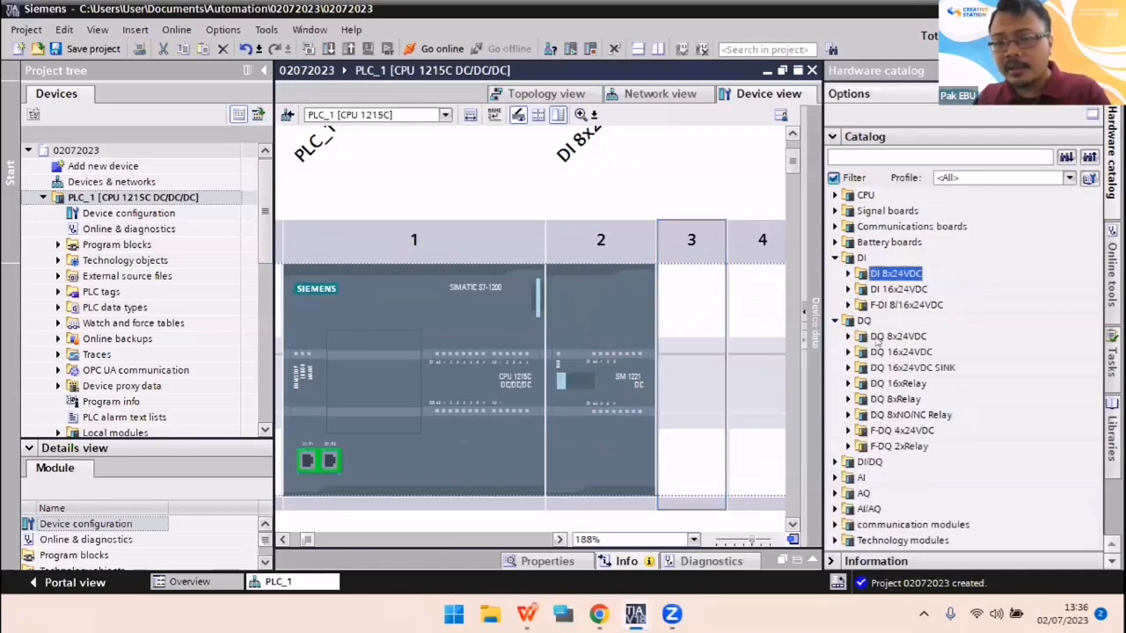
pyautogui.click(848, 336)
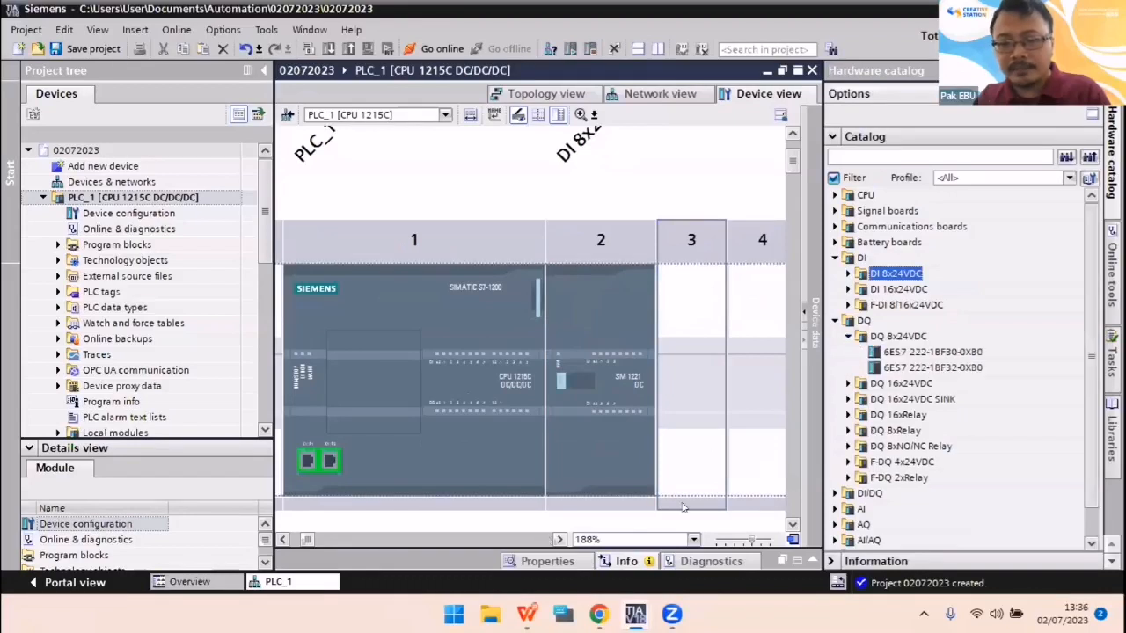
pyautogui.moveTo(308, 540); pyautogui.dragTo(309, 540)
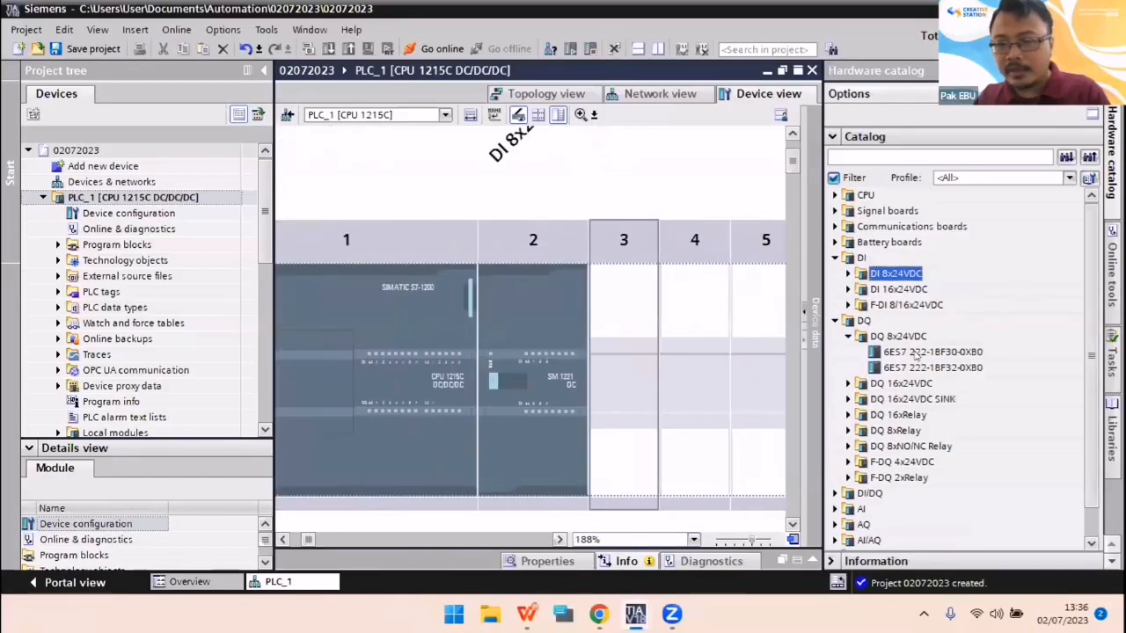
pyautogui.moveTo(920, 352); pyautogui.dragTo(630, 335)
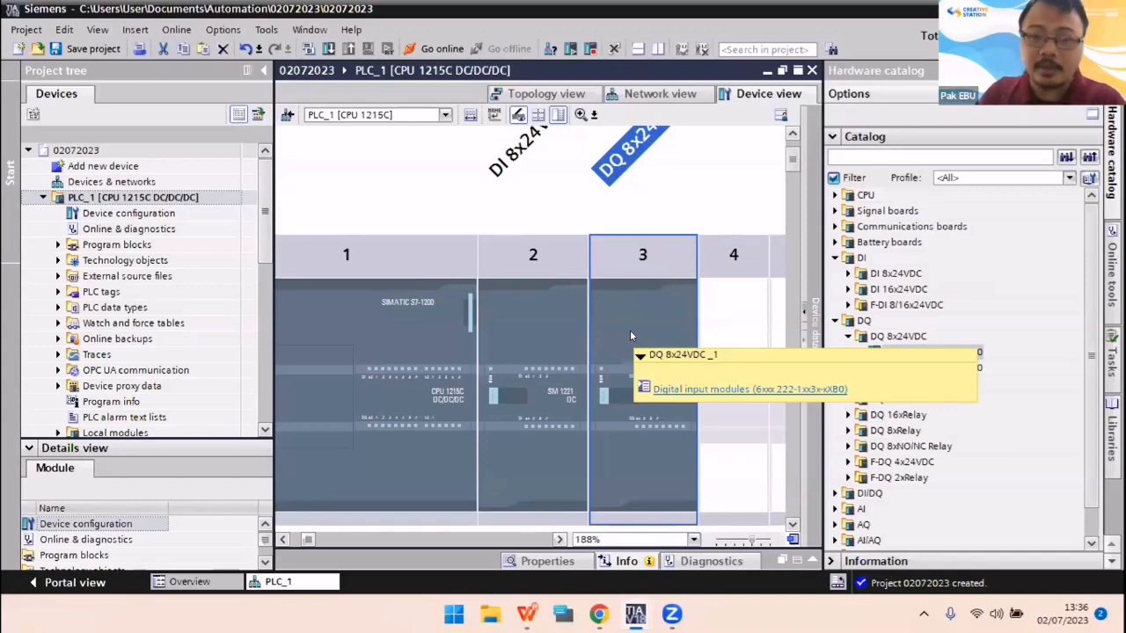
# - Collapse the hardware catalog and examine the CPU together with the signal modules in slots 2 and 3
pyautogui.scroll(-3, 630, 329)
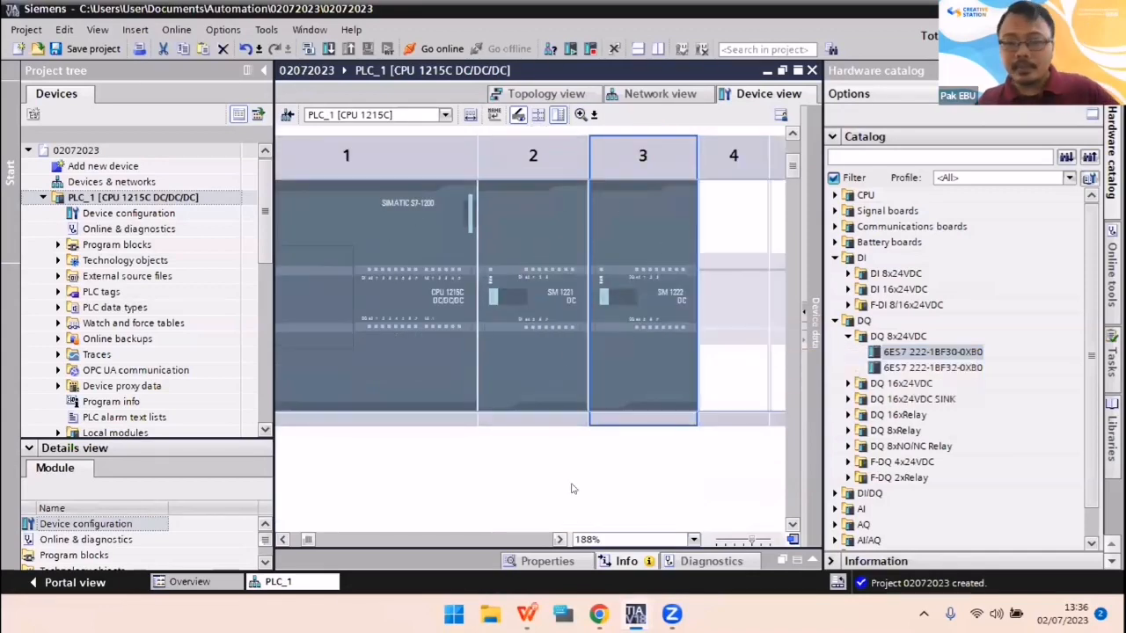
pyautogui.click(282, 541)
pyautogui.click(282, 541)
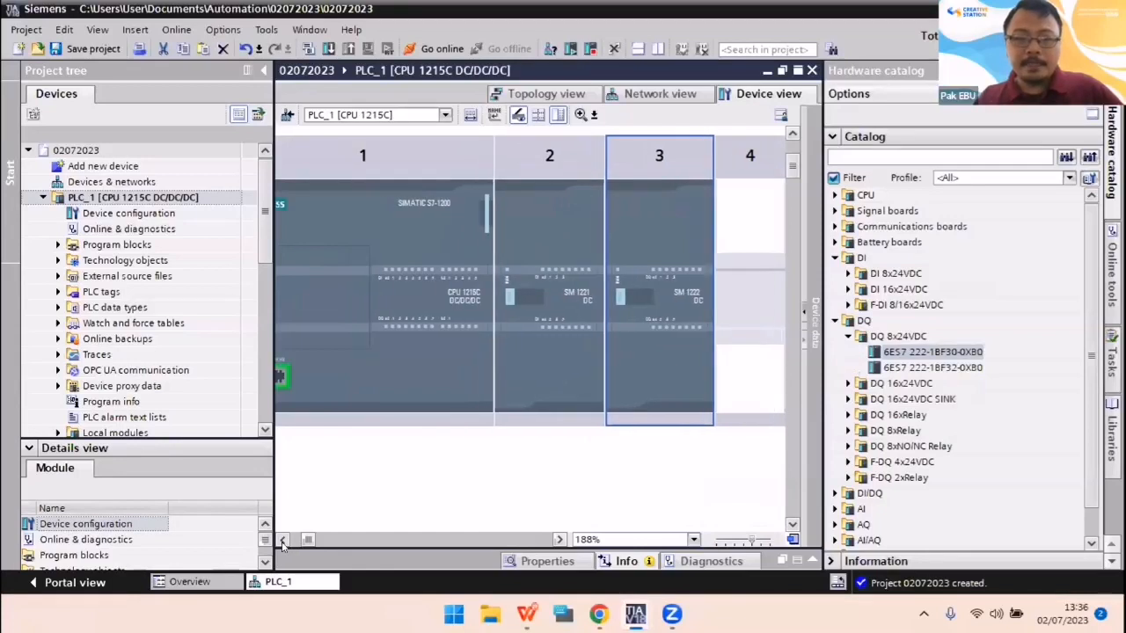
pyautogui.click(282, 541)
pyautogui.click(283, 541)
pyautogui.click(282, 541)
pyautogui.click(283, 540)
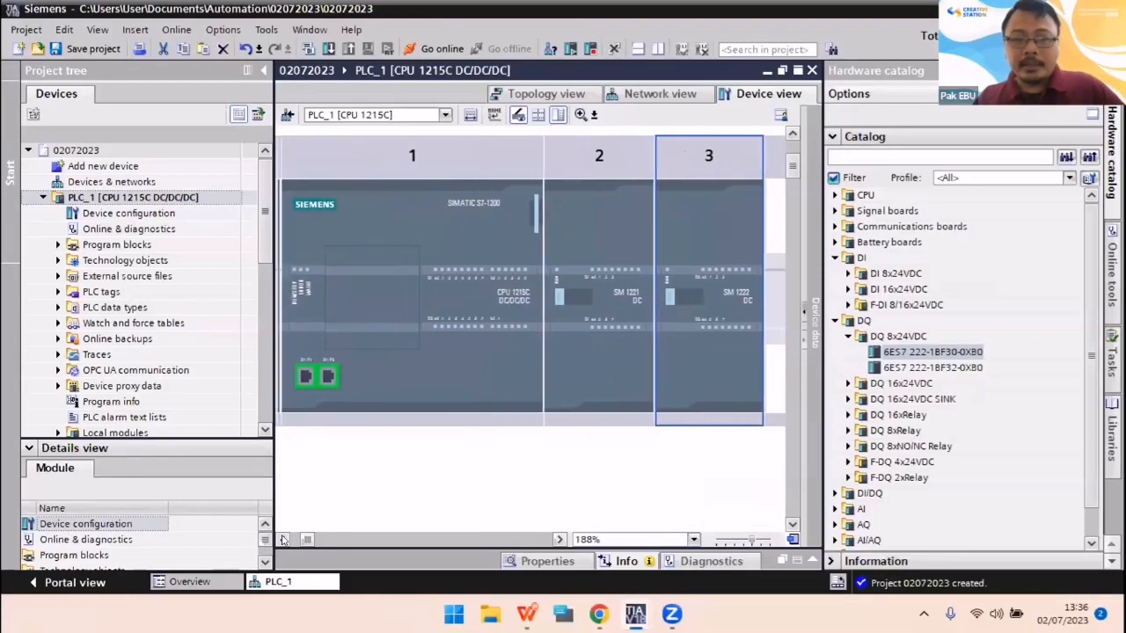
pyautogui.click(282, 539)
pyautogui.click(1093, 71)
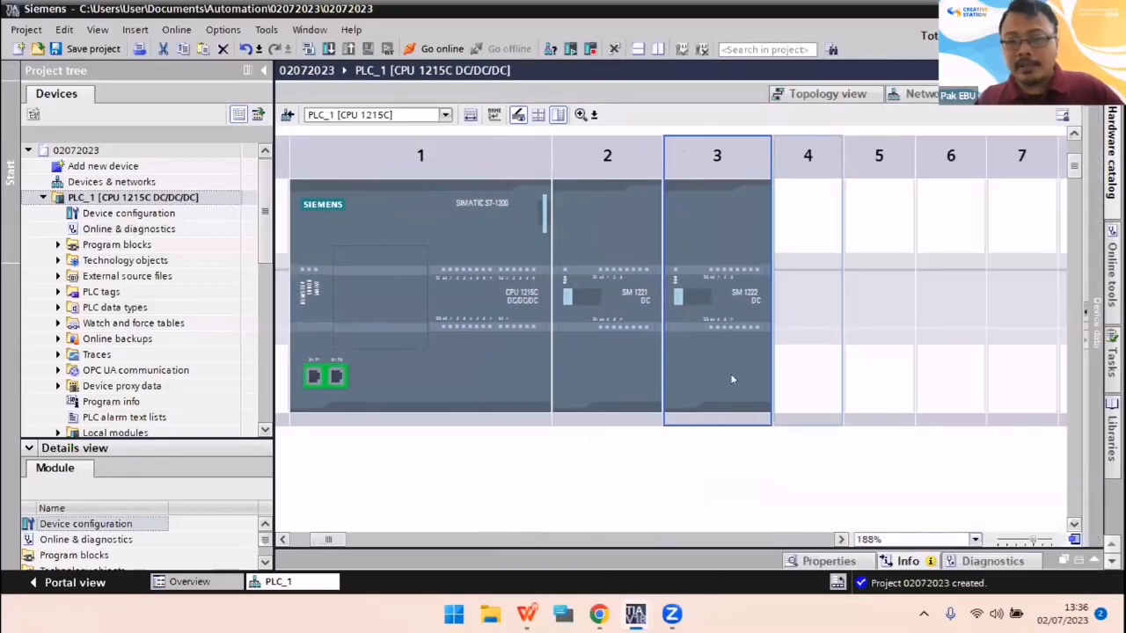
pyautogui.scroll(2, 732, 456)
pyautogui.scroll(-2, 729, 401)
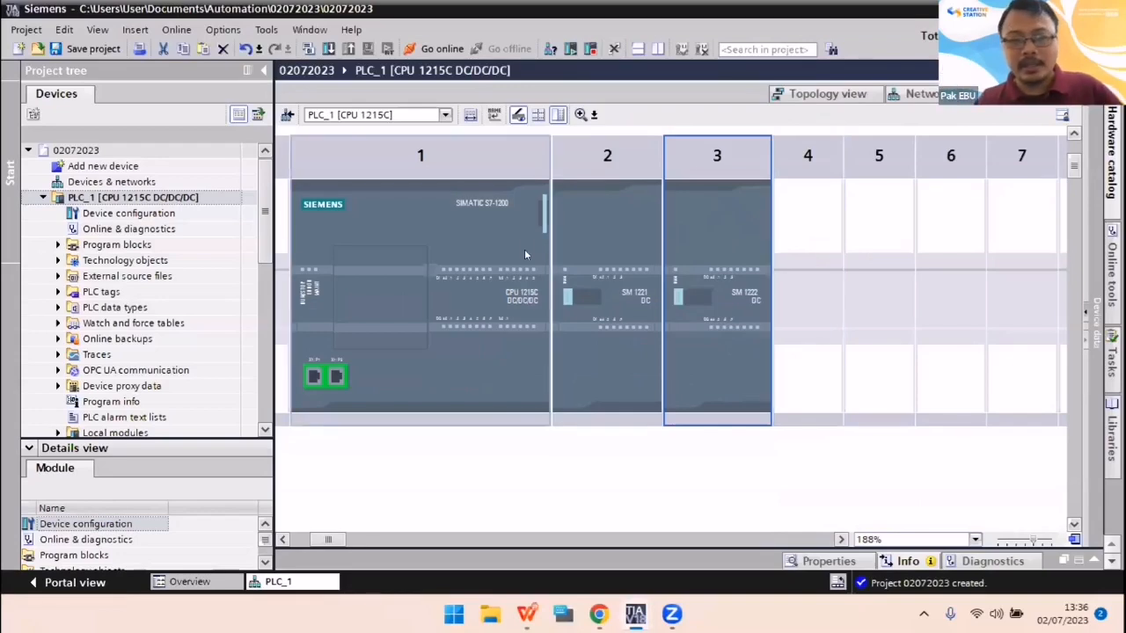
# - Delete the DI 8x24VDC module from slot 2 of the rack
pyautogui.click(607, 228)
pyautogui.rightClick(627, 212)
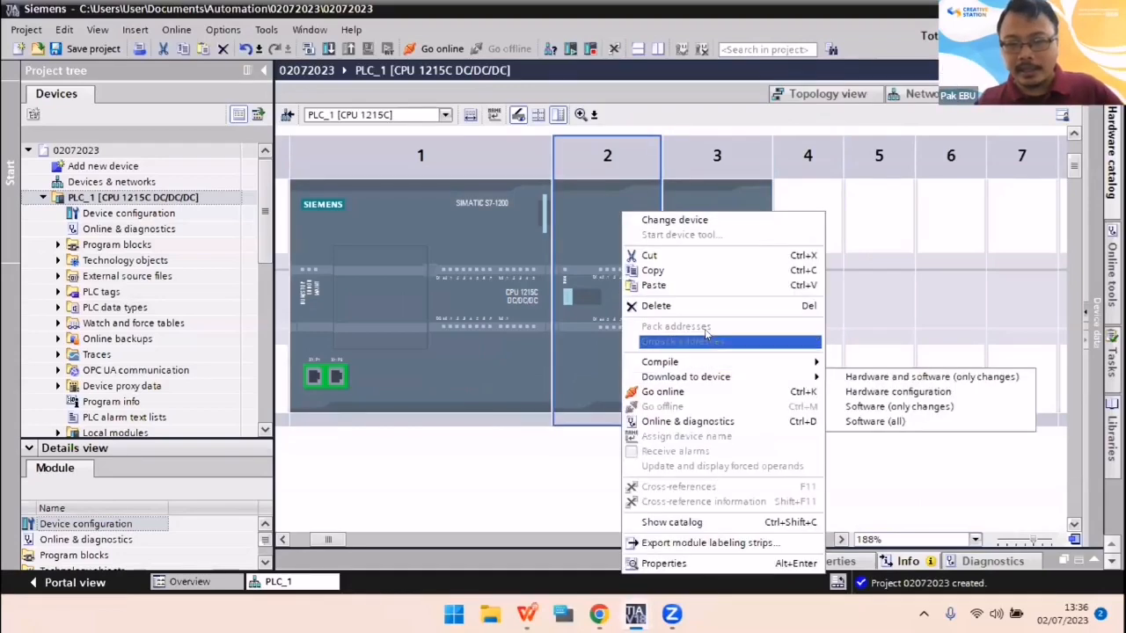
pyautogui.click(655, 305)
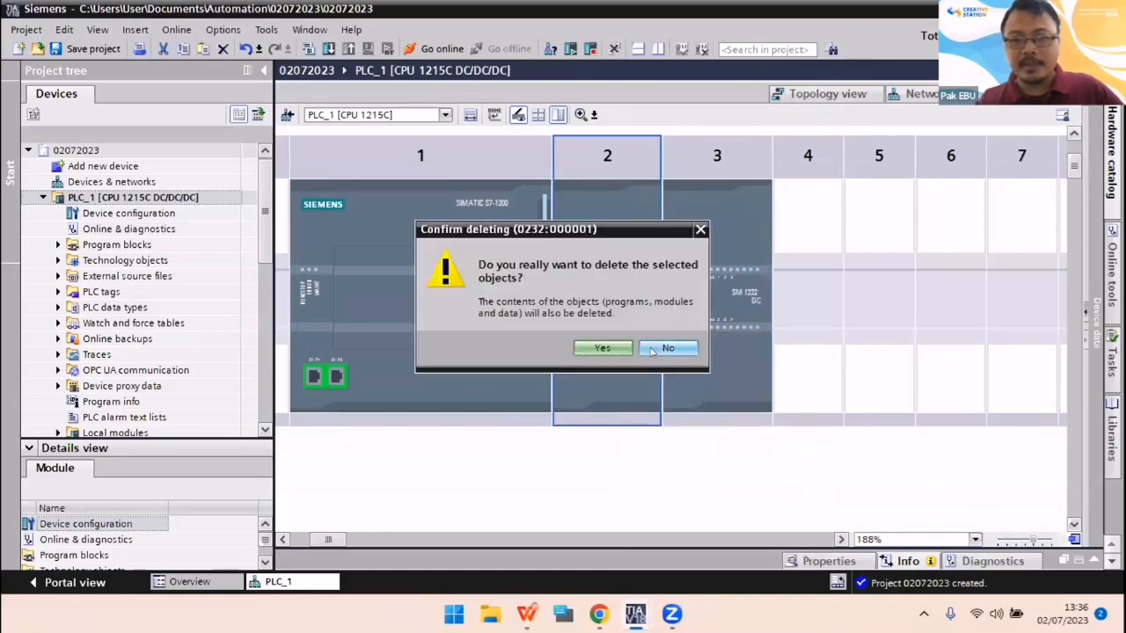
pyautogui.click(602, 348)
# - Delete the DQ 8x24VDC module from slot 3 of the rack
pyautogui.rightClick(679, 285)
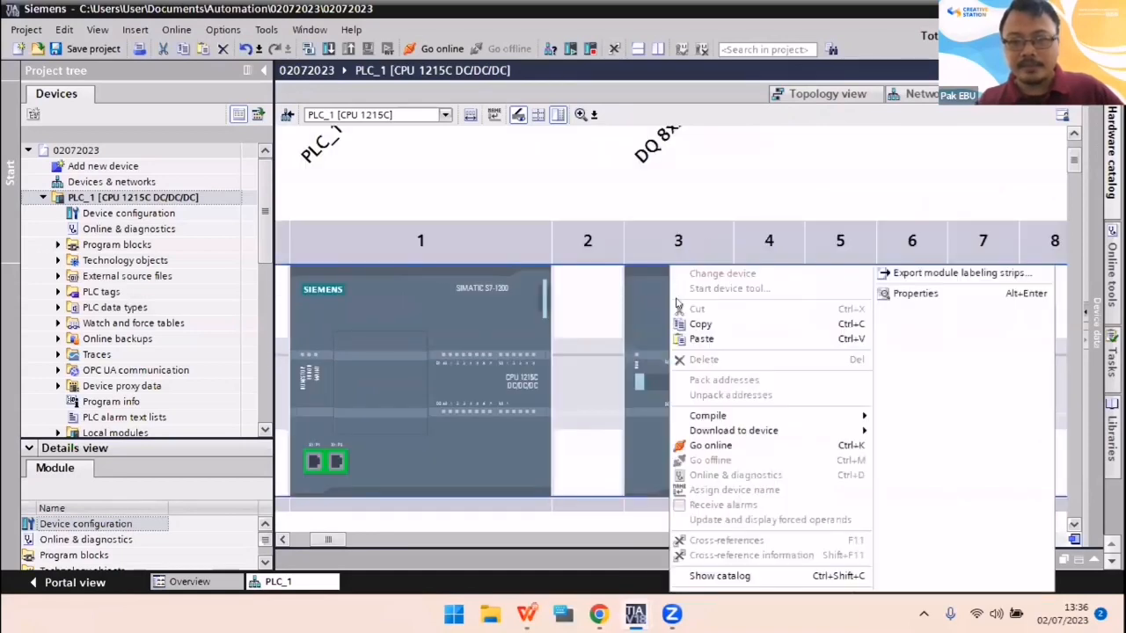
pyautogui.click(641, 307)
pyautogui.rightClick(641, 308)
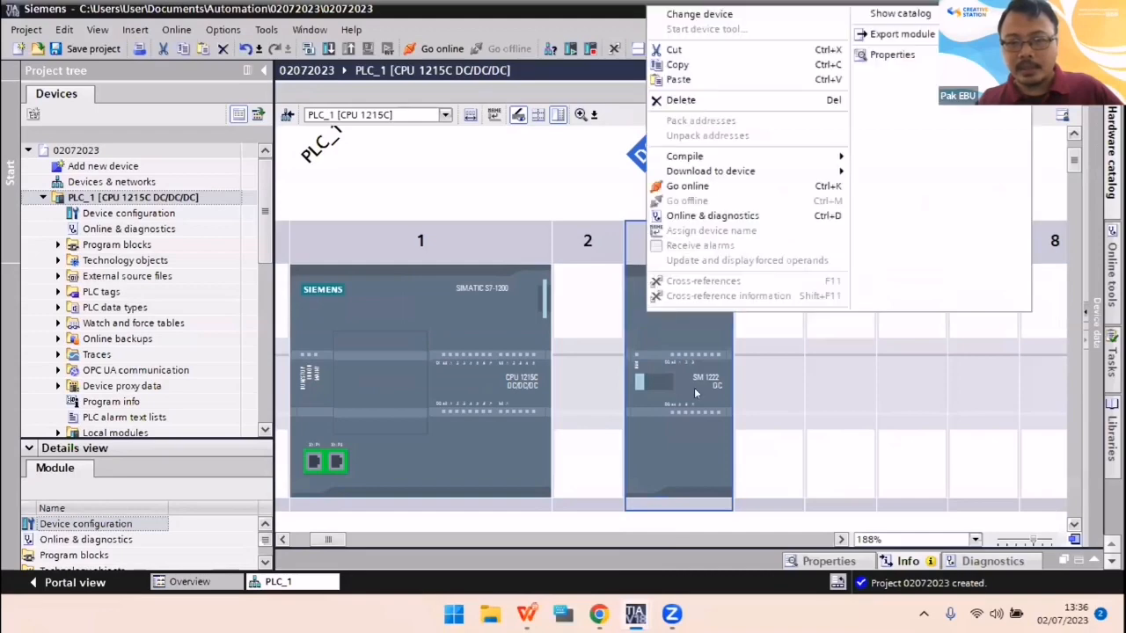
pyautogui.click(716, 103)
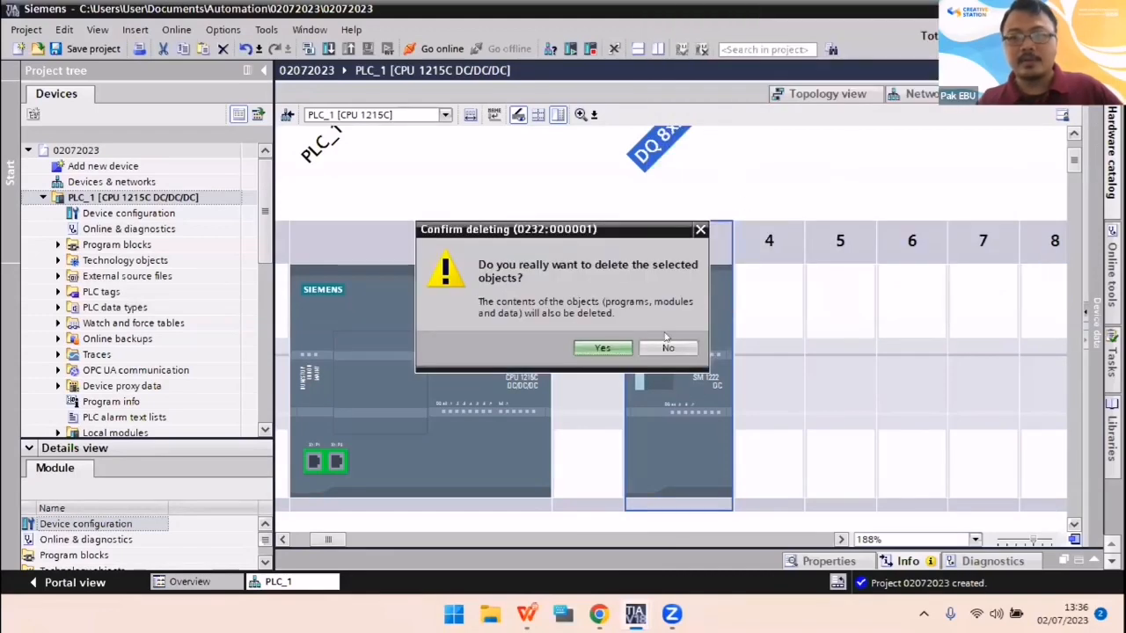
pyautogui.click(605, 348)
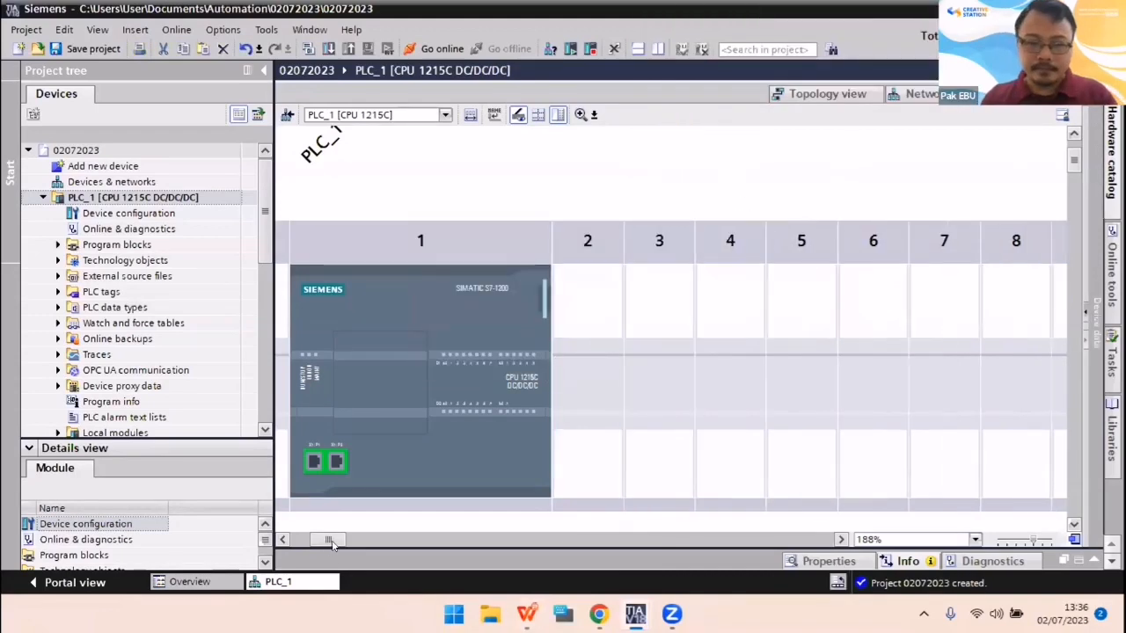
# - Examine the CPU in slot 1 and the empty rack slots on both sides of it
pyautogui.moveTo(331, 541); pyautogui.dragTo(318, 540)
pyautogui.scroll(-2, 691, 377)
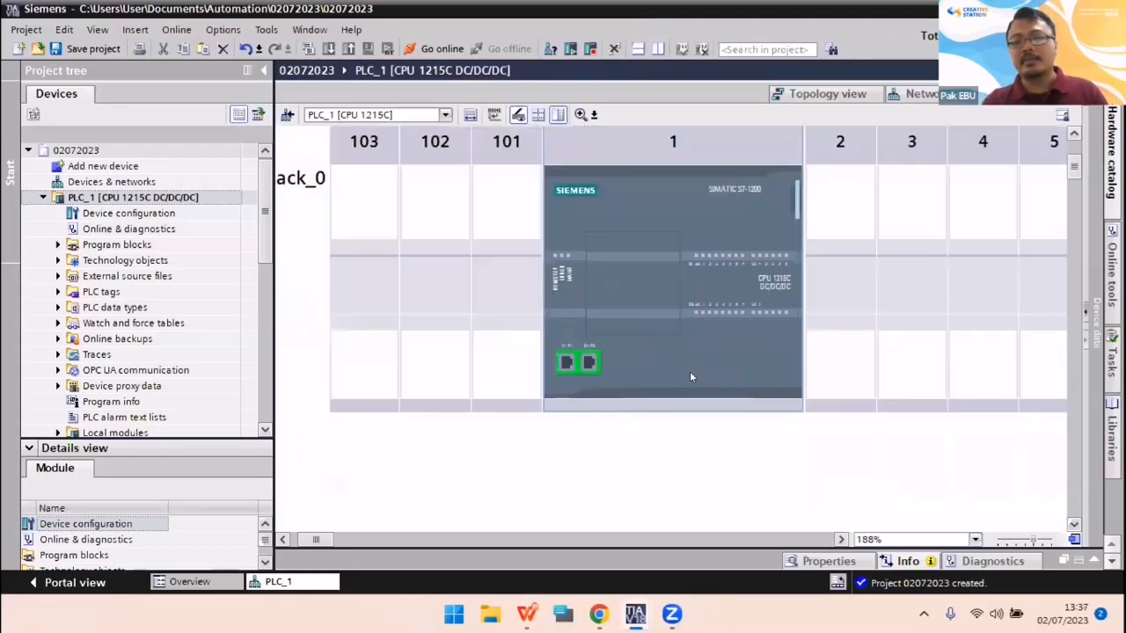
pyautogui.click(736, 167)
pyautogui.click(759, 208)
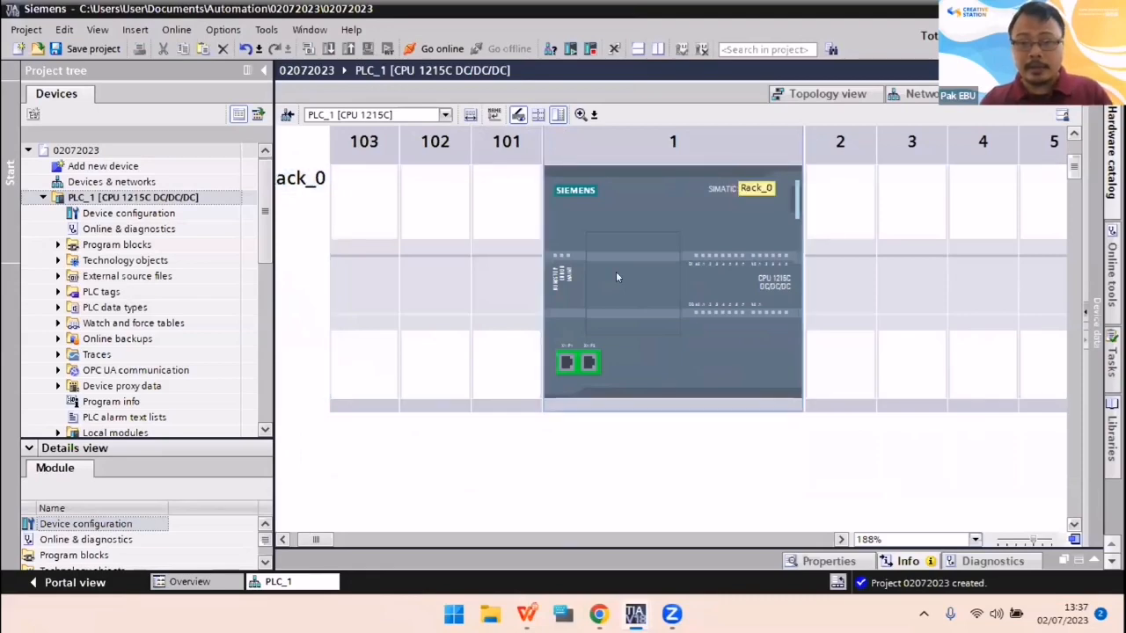
# - Look through the contents of PLC_1's Program blocks, Technology objects and External source files folders
pyautogui.click(113, 246)
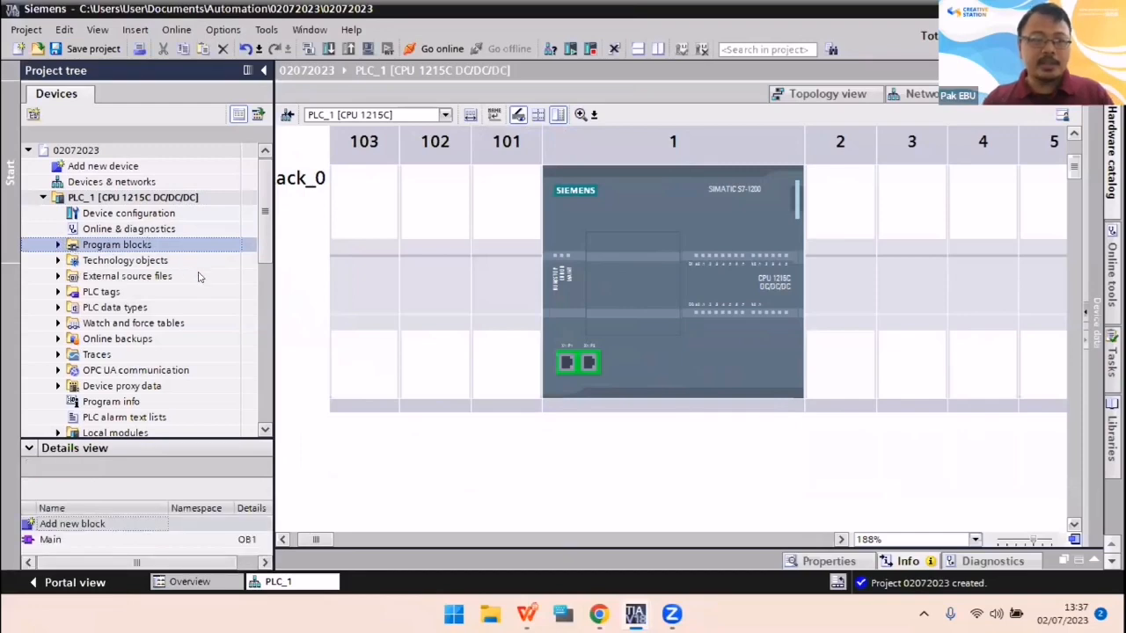
pyautogui.click(167, 260)
pyautogui.click(164, 276)
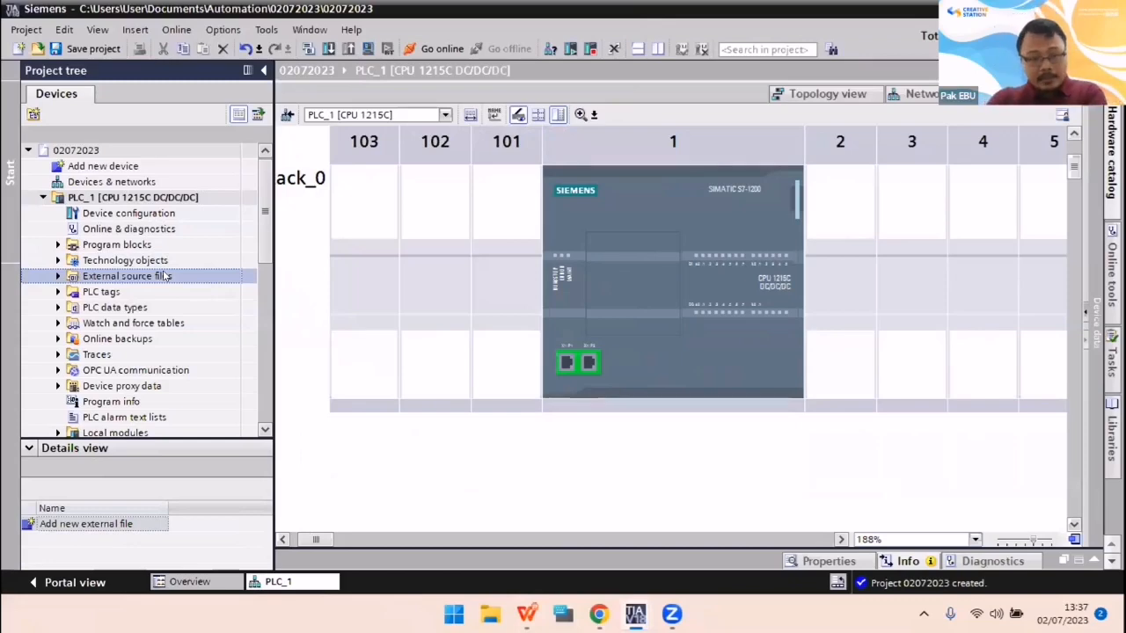
# - Expand PLC_1's Program blocks folder and look through the rest of the project tree and the project commands
pyautogui.click(58, 246)
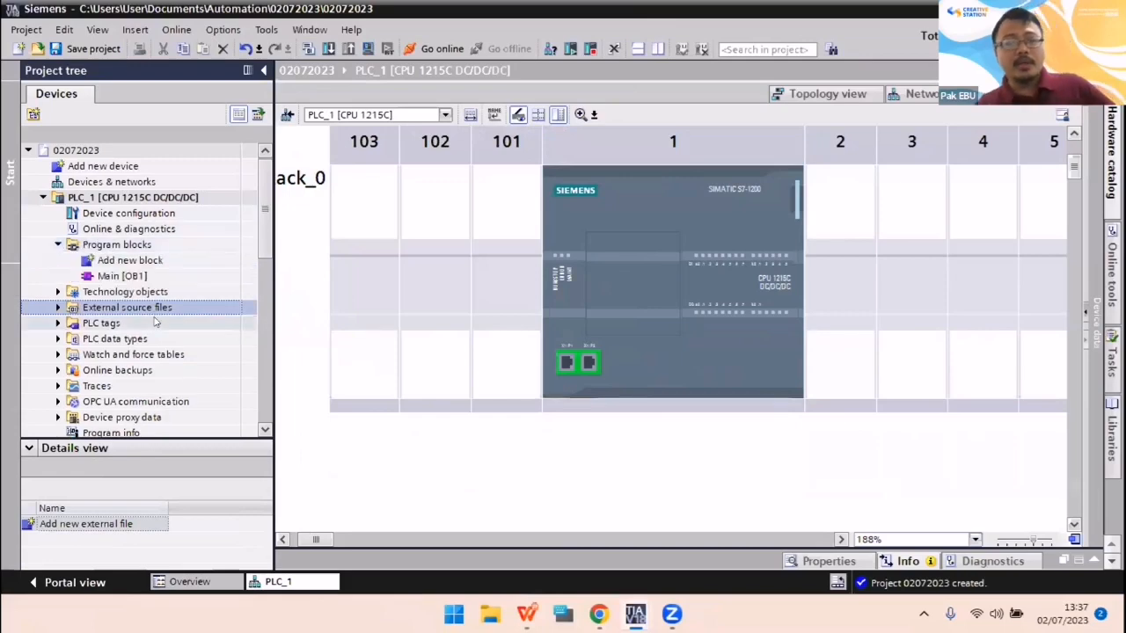
pyautogui.scroll(-1, 151, 318)
pyautogui.scroll(1, 151, 317)
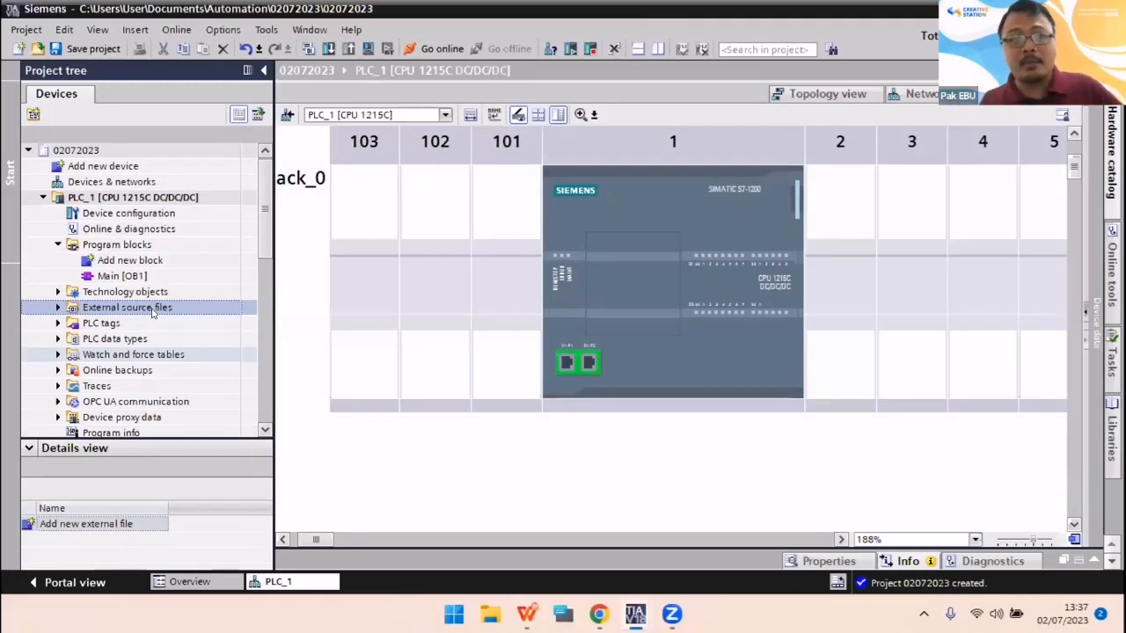
pyautogui.click(27, 31)
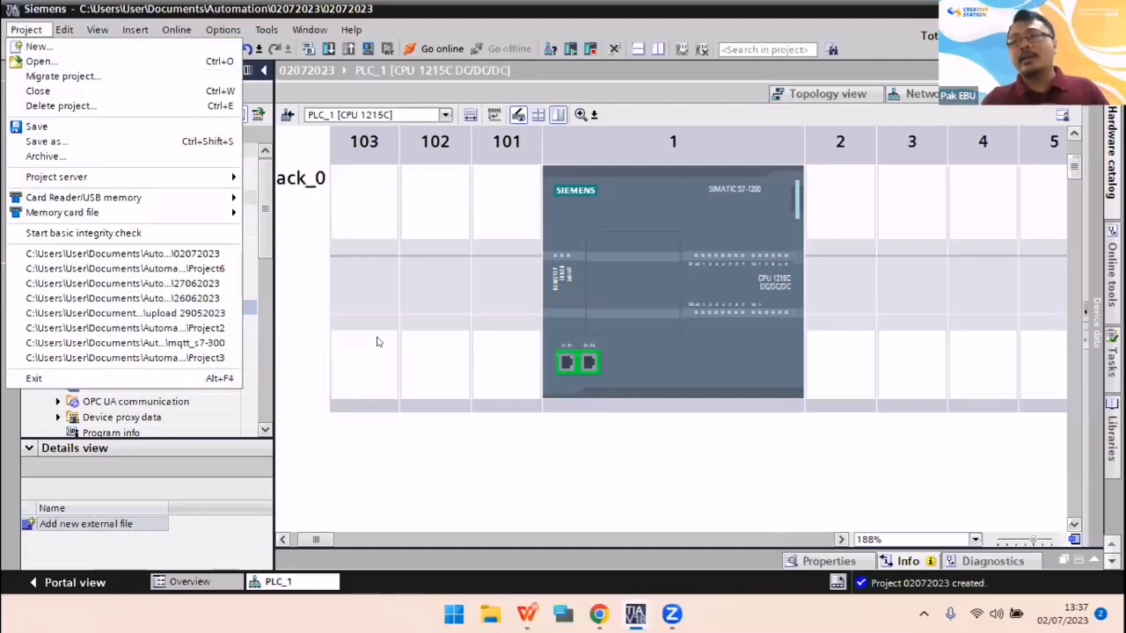
pyautogui.click(582, 442)
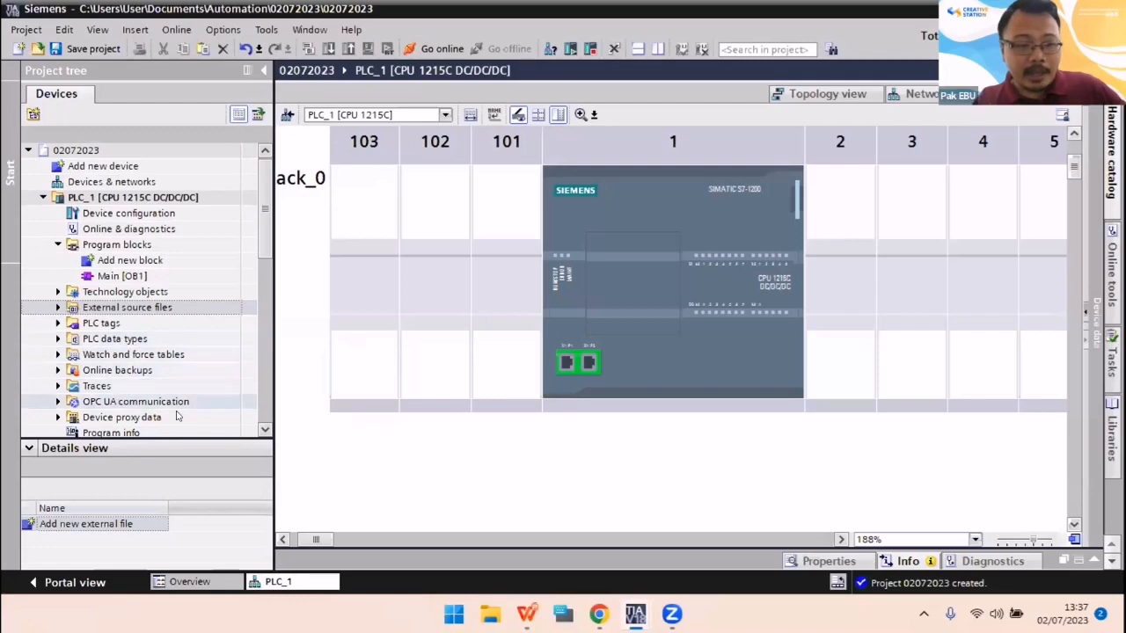
pyautogui.moveTo(265, 239); pyautogui.dragTo(269, 334)
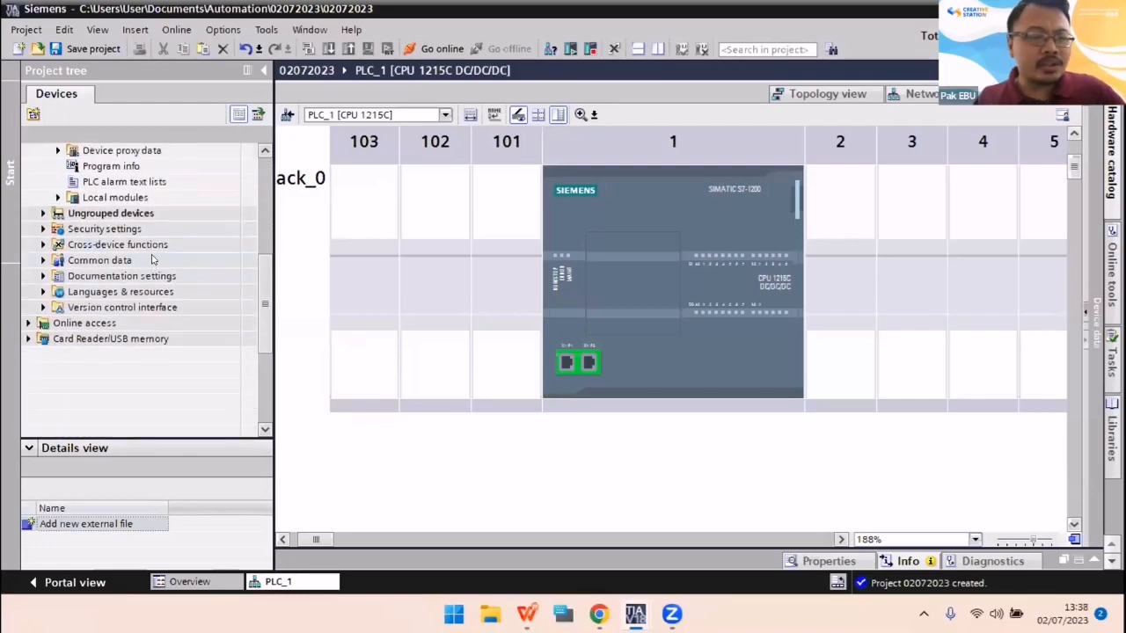
pyautogui.moveTo(269, 304); pyautogui.dragTo(261, 192)
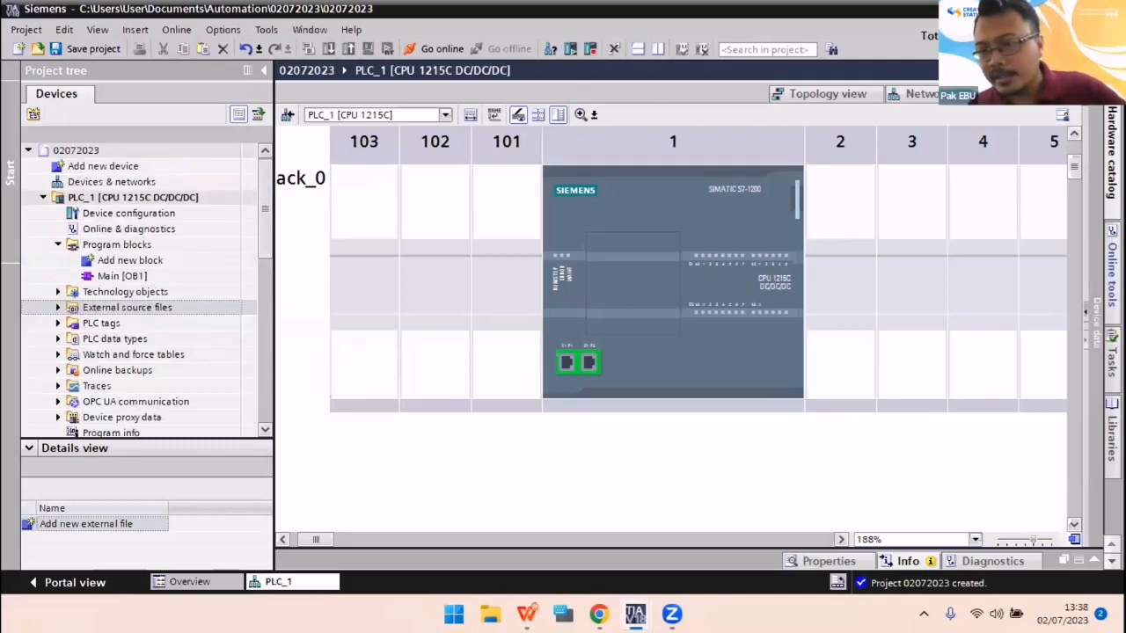
# - Look over the find and replace options among the editor's tasks
pyautogui.click(1112, 274)
pyautogui.click(1112, 274)
pyautogui.click(1111, 361)
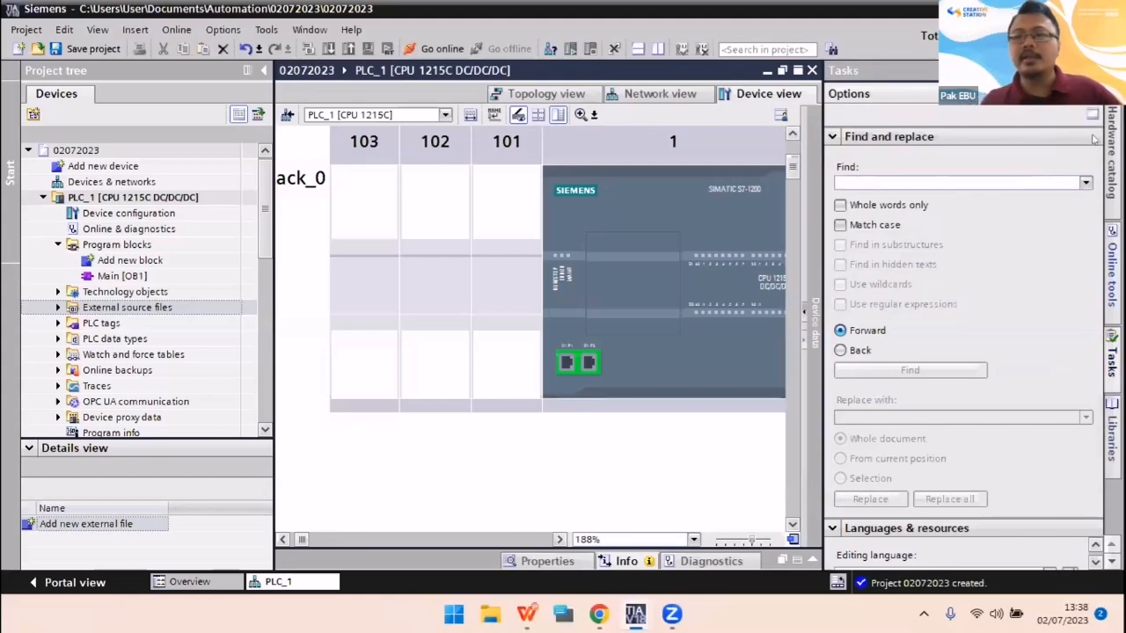
pyautogui.click(1095, 71)
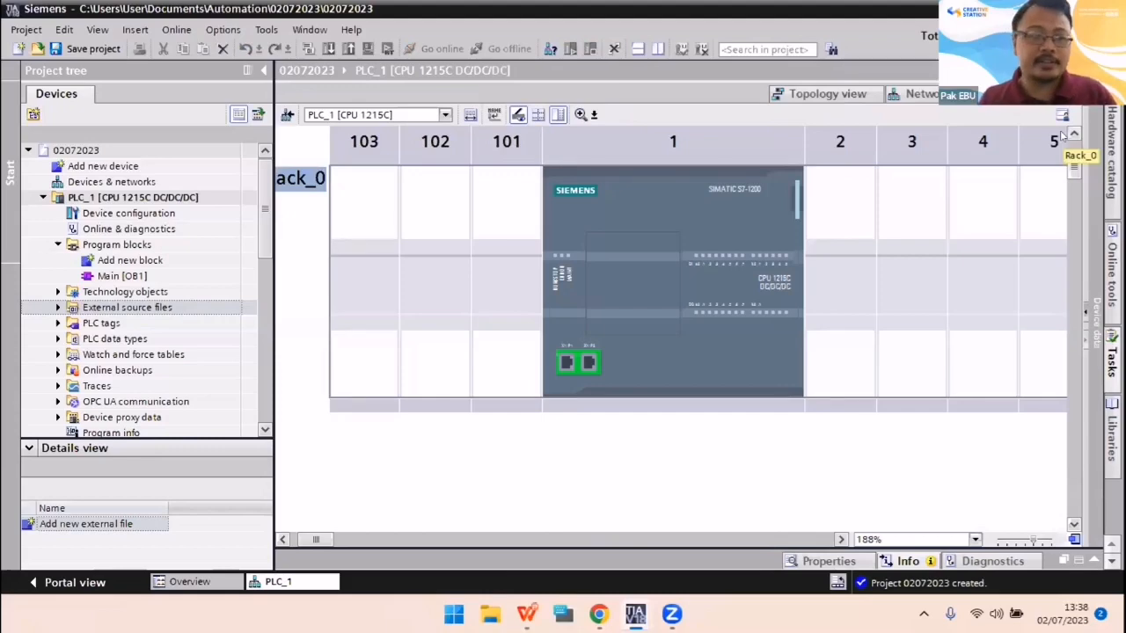
# - Open the Main [OB1] block from PLC_1's Program blocks and select the empty rung in Network 1
pyautogui.click(125, 259)
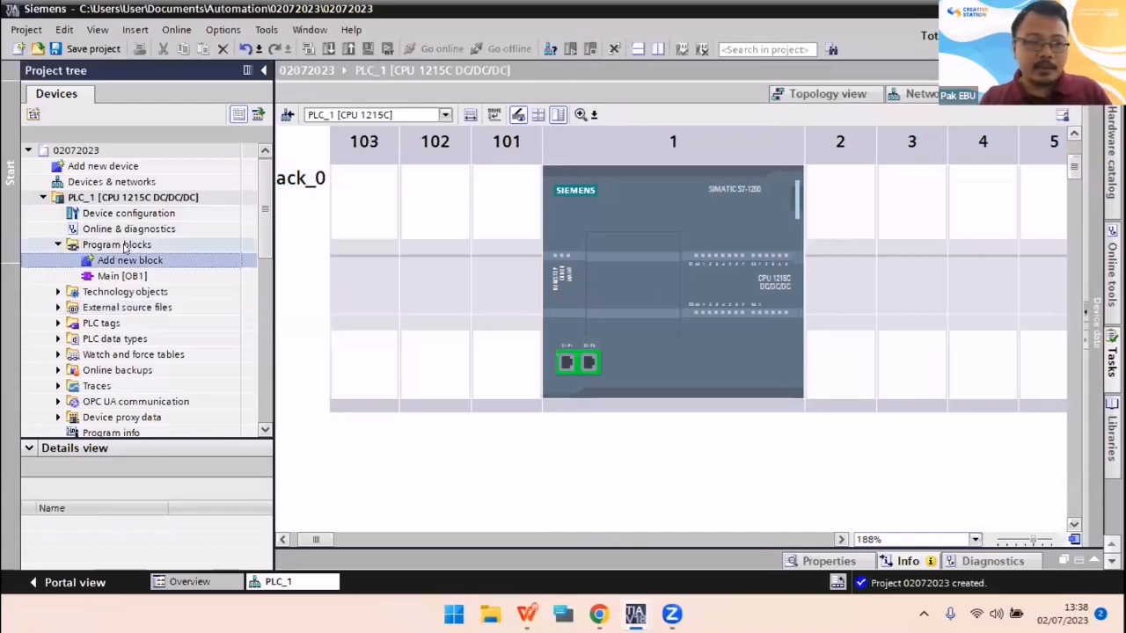
pyautogui.click(124, 246)
pyautogui.click(136, 277)
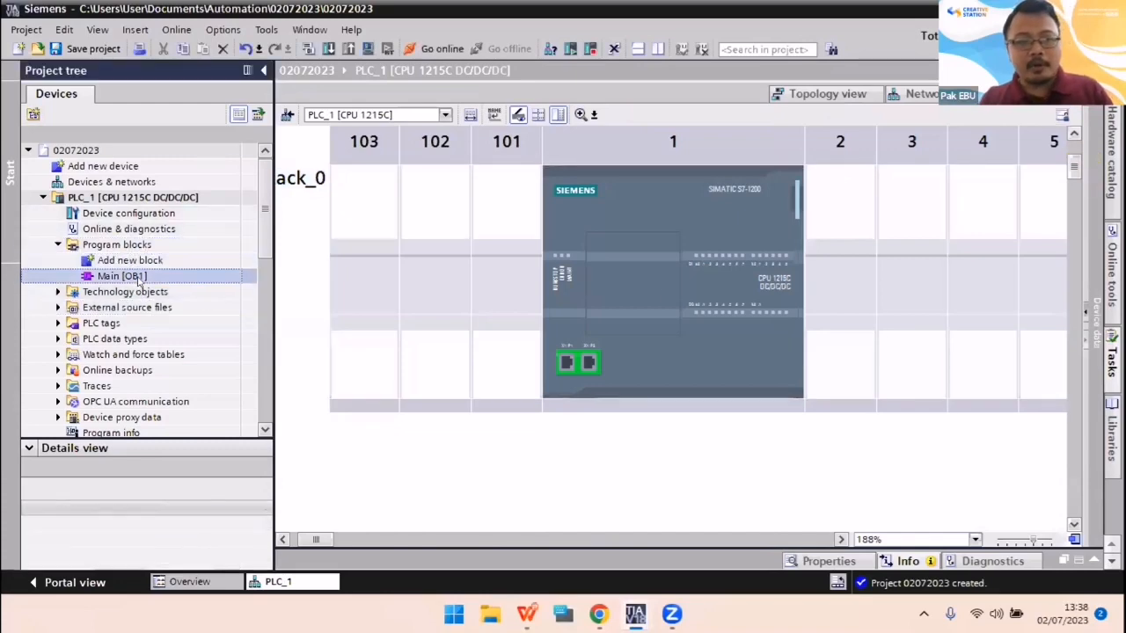
pyautogui.doubleClick(127, 274)
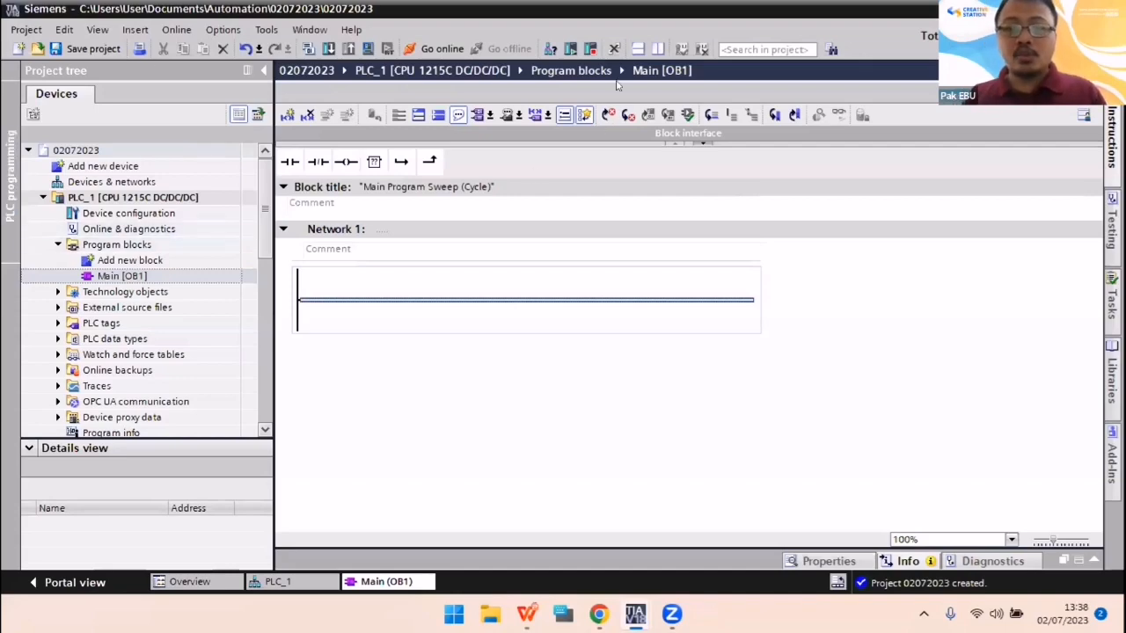
pyautogui.click(570, 591)
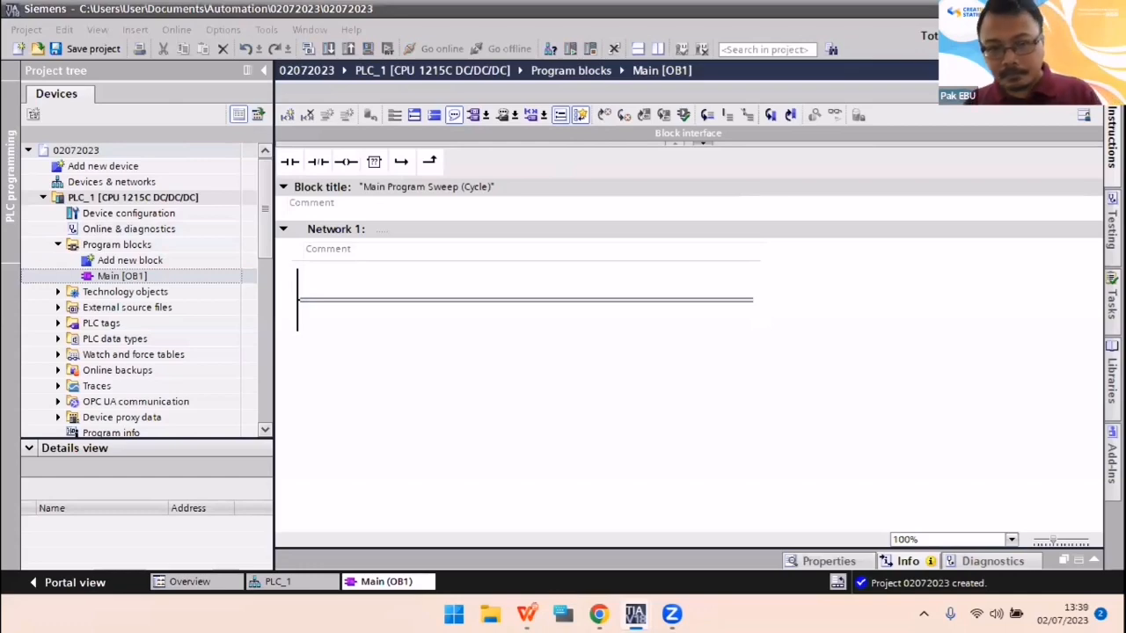
pyautogui.click(429, 308)
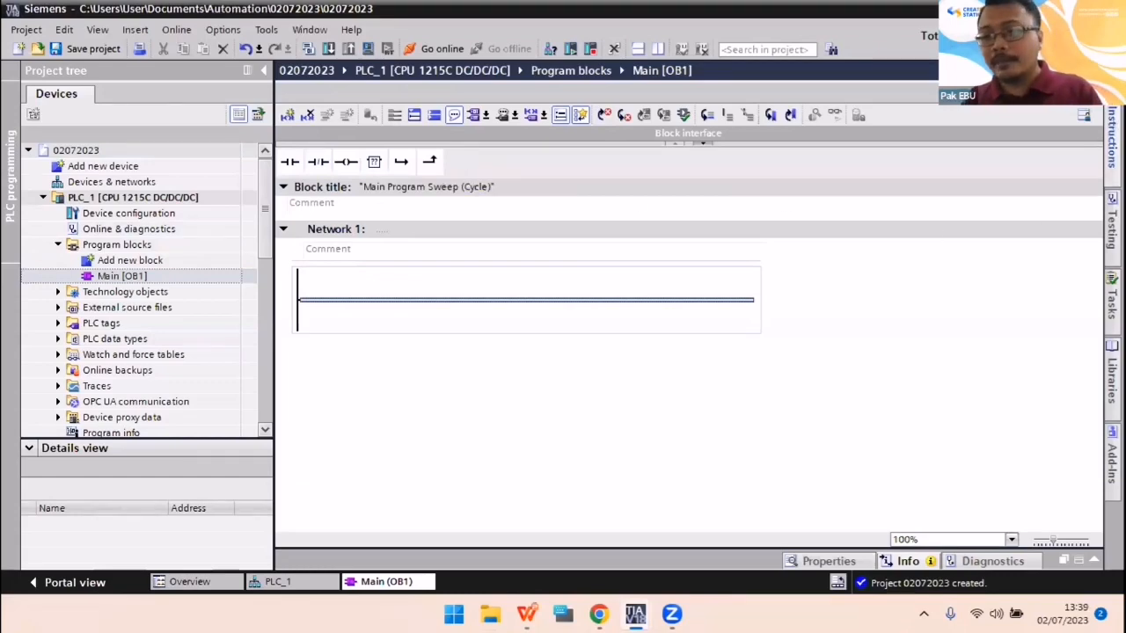
# - Look through the basic instructions for bit logic, timer, counter and comparator operations
pyautogui.click(1112, 138)
pyautogui.click(877, 206)
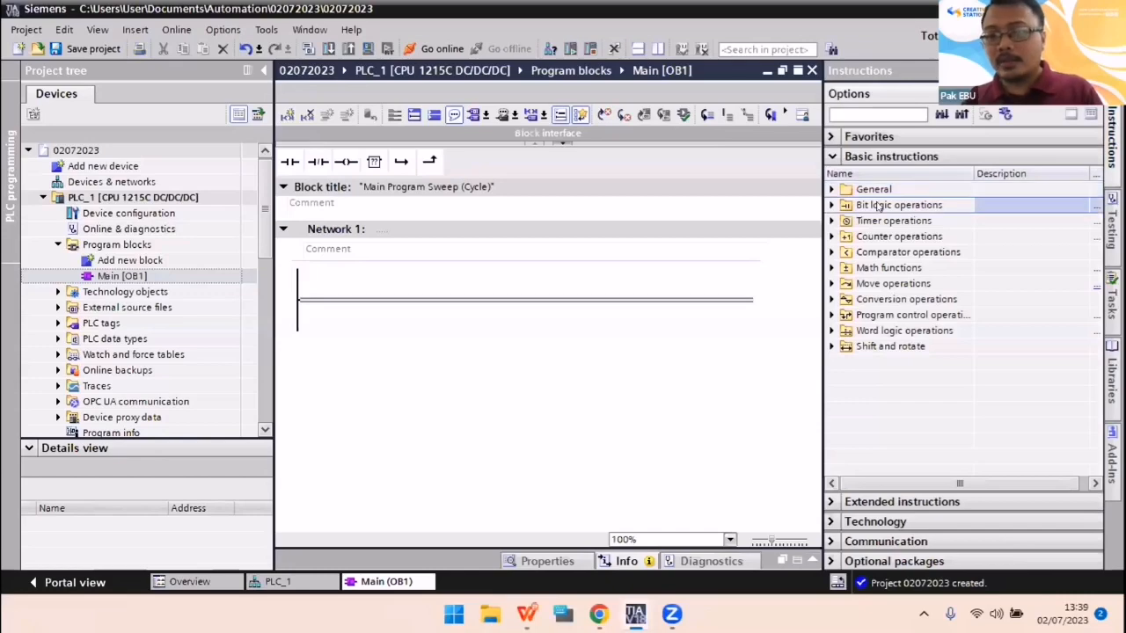
pyautogui.click(831, 205)
pyautogui.scroll(-5, 917, 260)
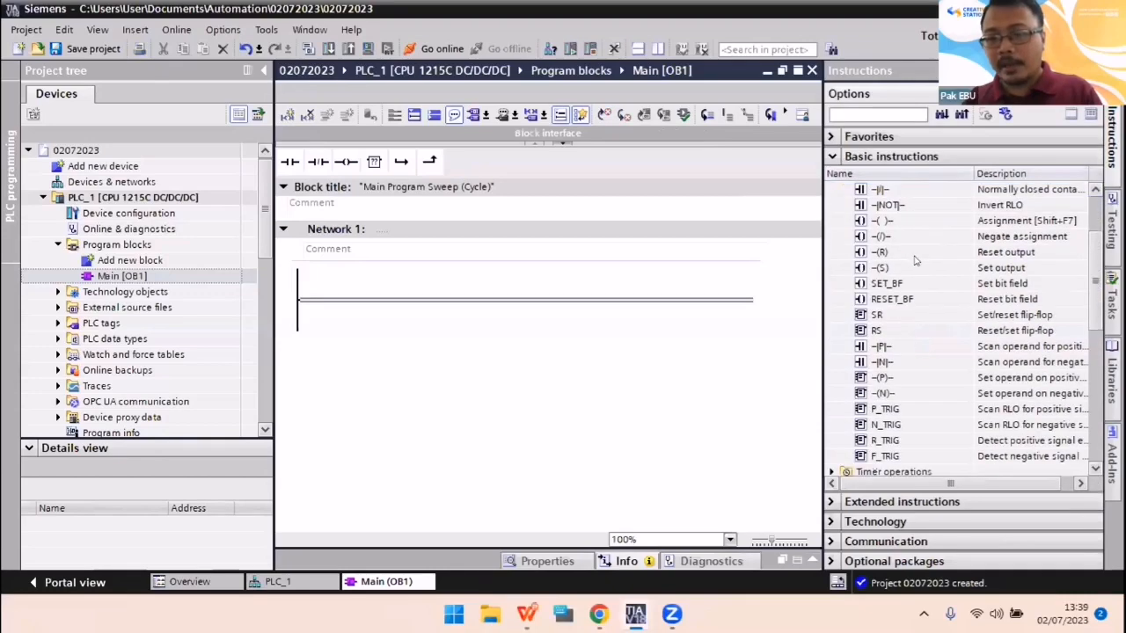
pyautogui.scroll(5, 917, 271)
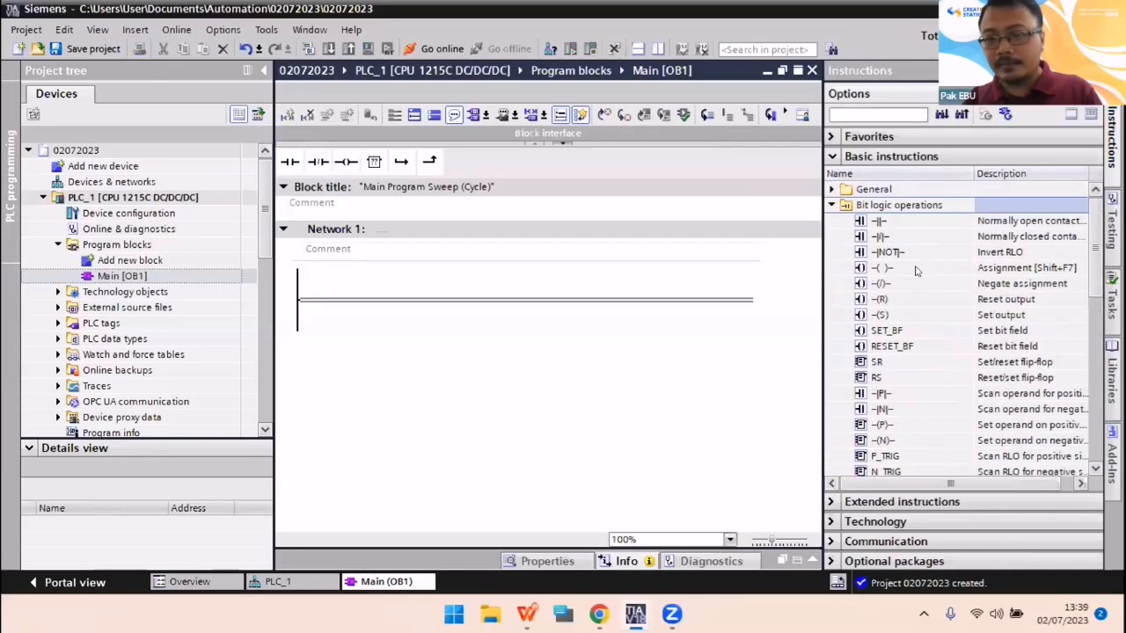
pyautogui.click(830, 205)
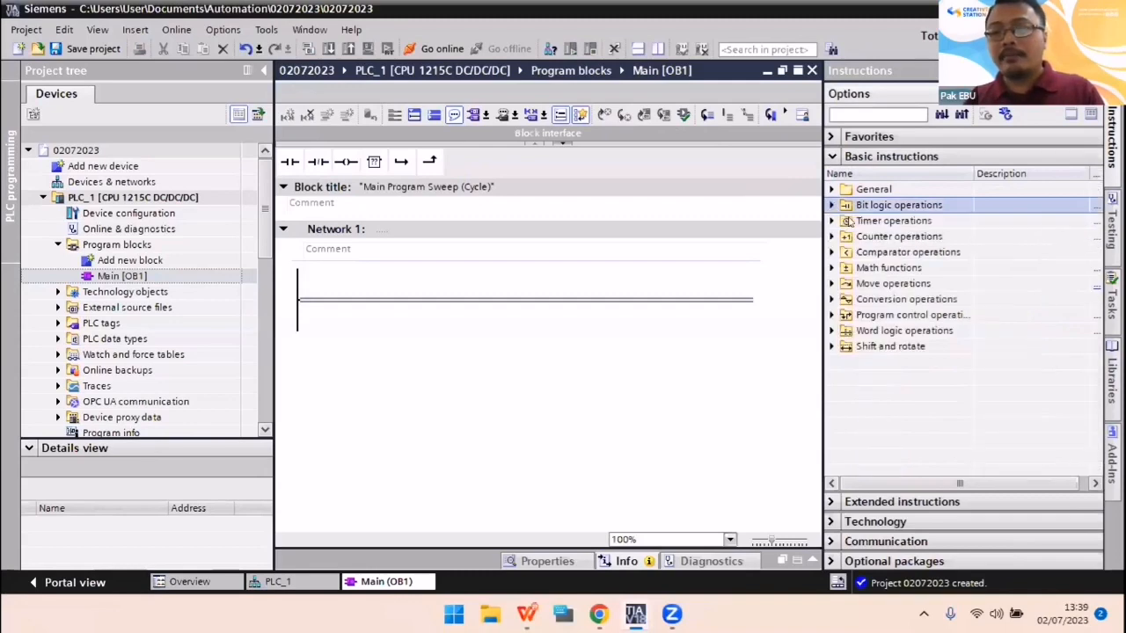
pyautogui.click(832, 221)
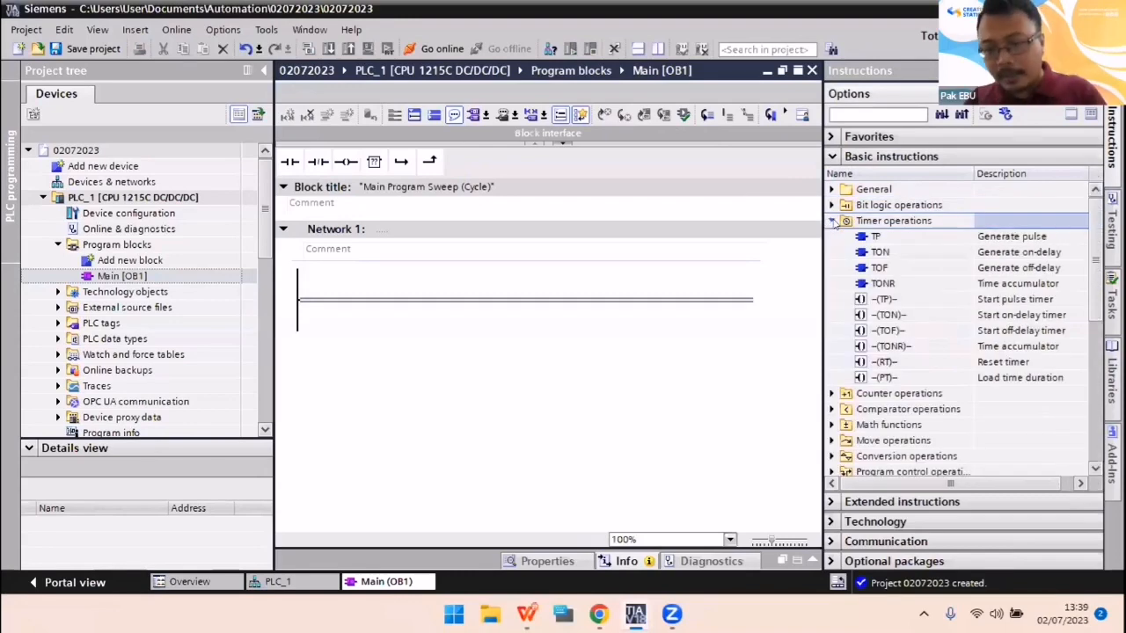
pyautogui.click(831, 221)
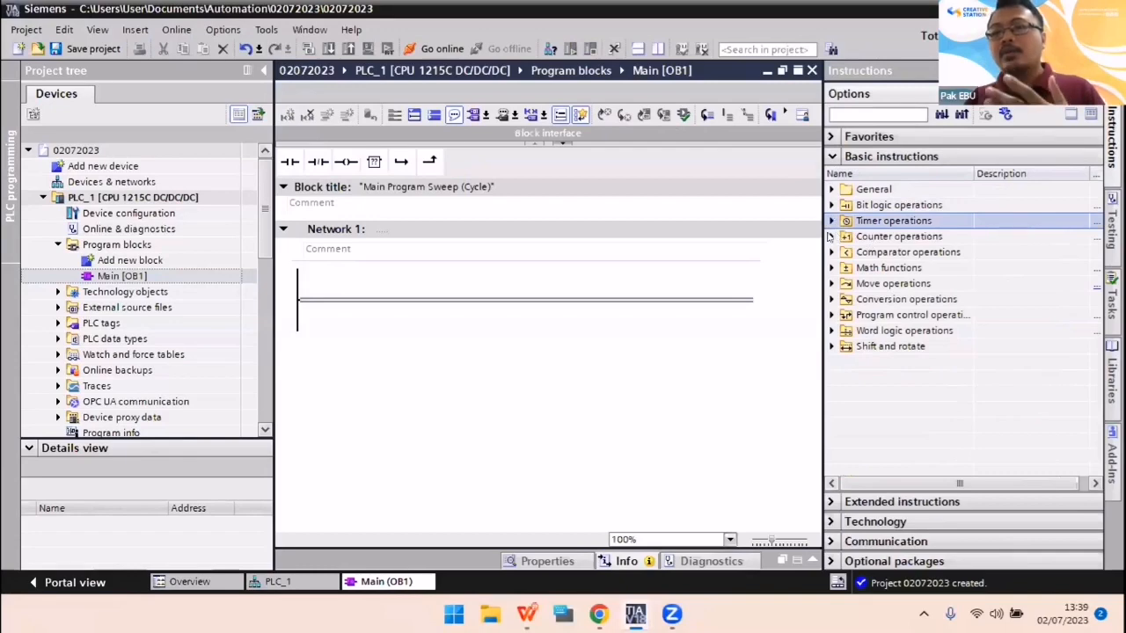
pyautogui.click(830, 236)
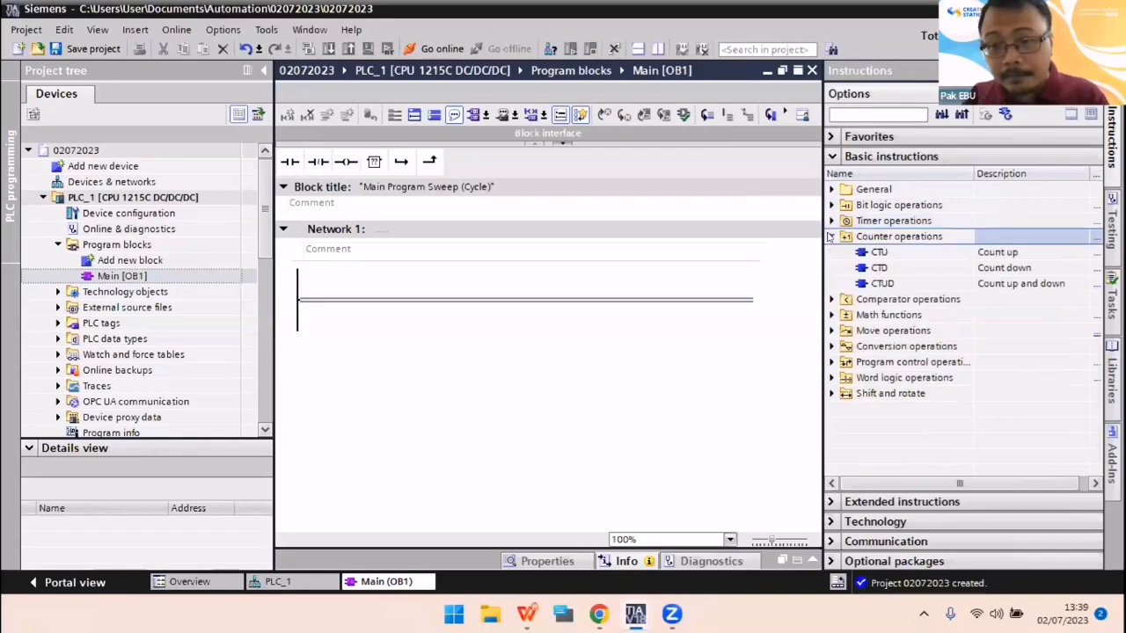
pyautogui.click(831, 237)
pyautogui.click(830, 253)
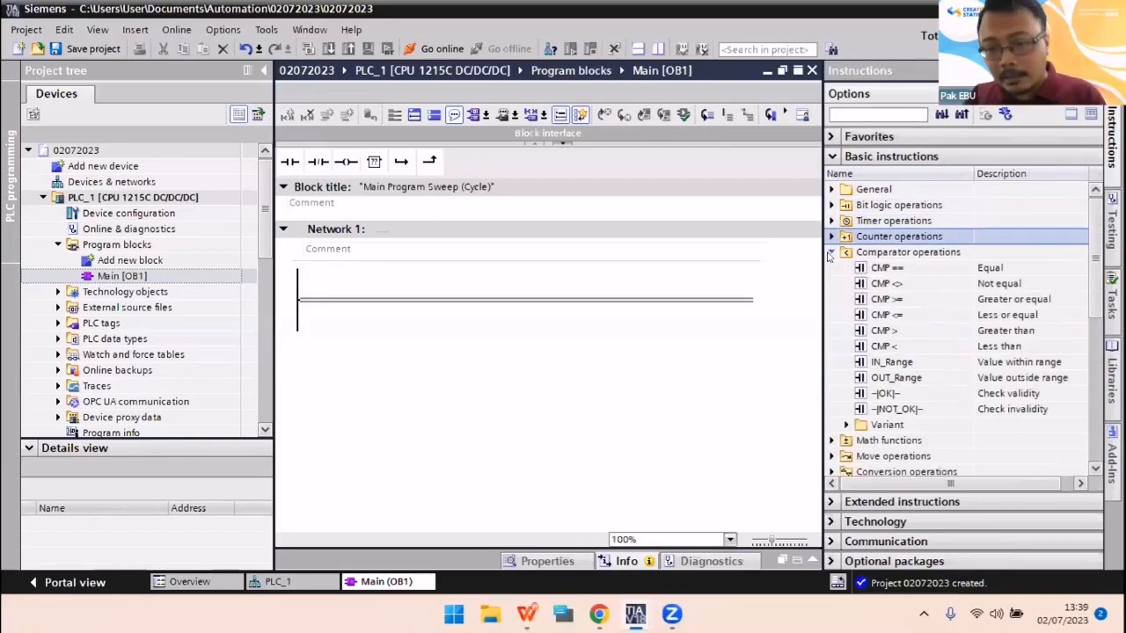
pyautogui.click(830, 252)
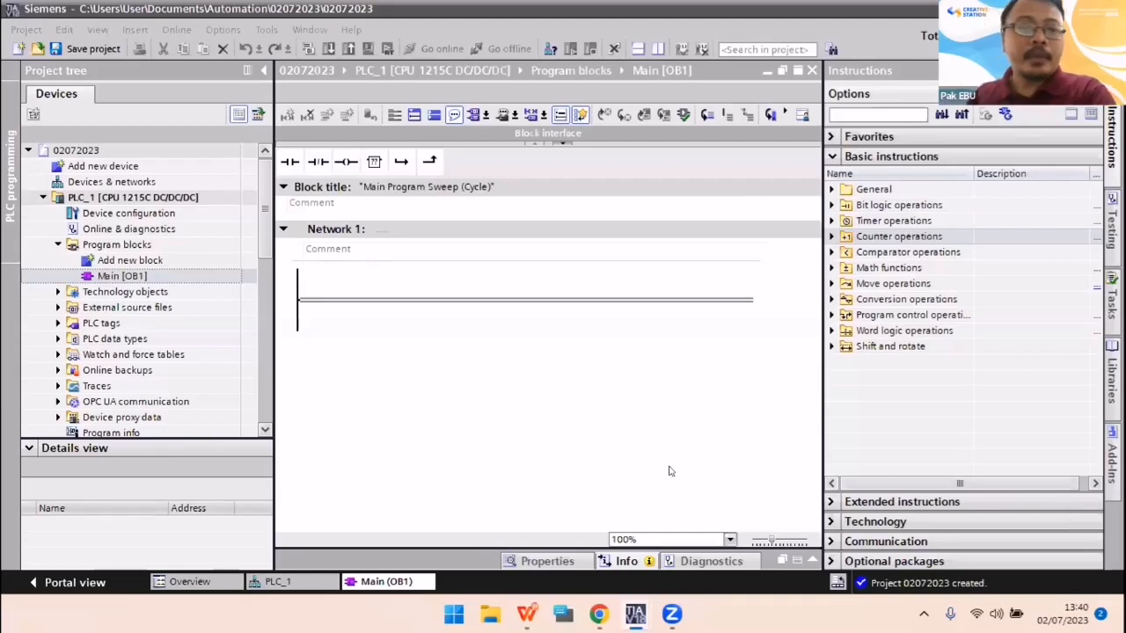
# - Insert a normally open contact on the rung of Network 1 in Main [OB1]
pyautogui.click(385, 301)
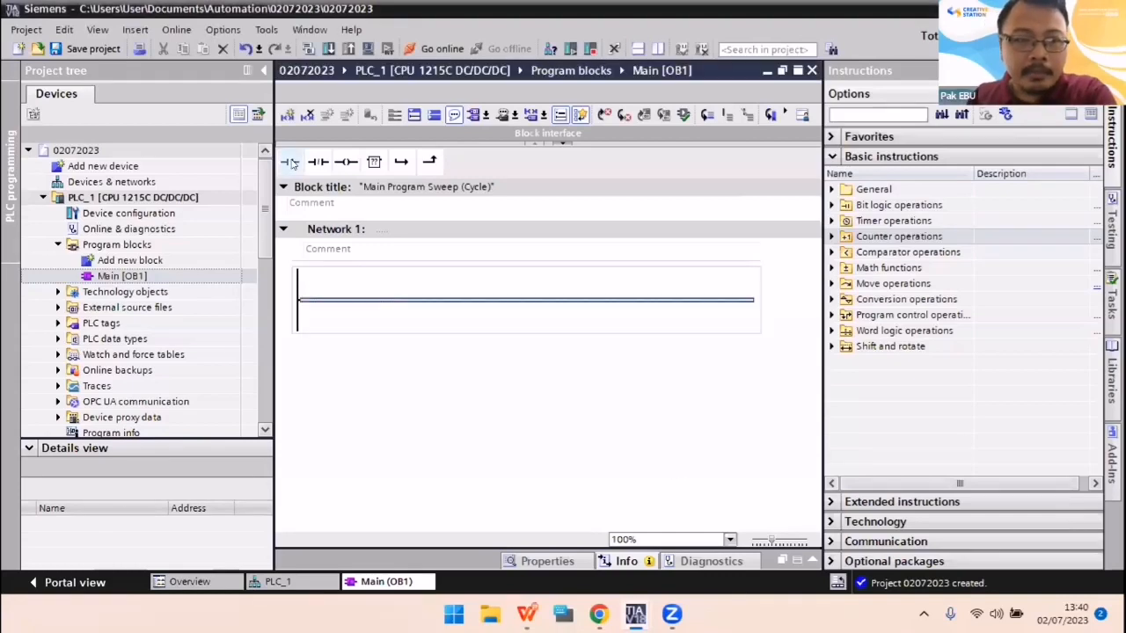
pyautogui.moveTo(293, 163)
pyautogui.mouseDown()
pyautogui.moveTo(372, 269)
pyautogui.moveTo(526, 317)
pyautogui.moveTo(520, 297)
pyautogui.mouseUp()
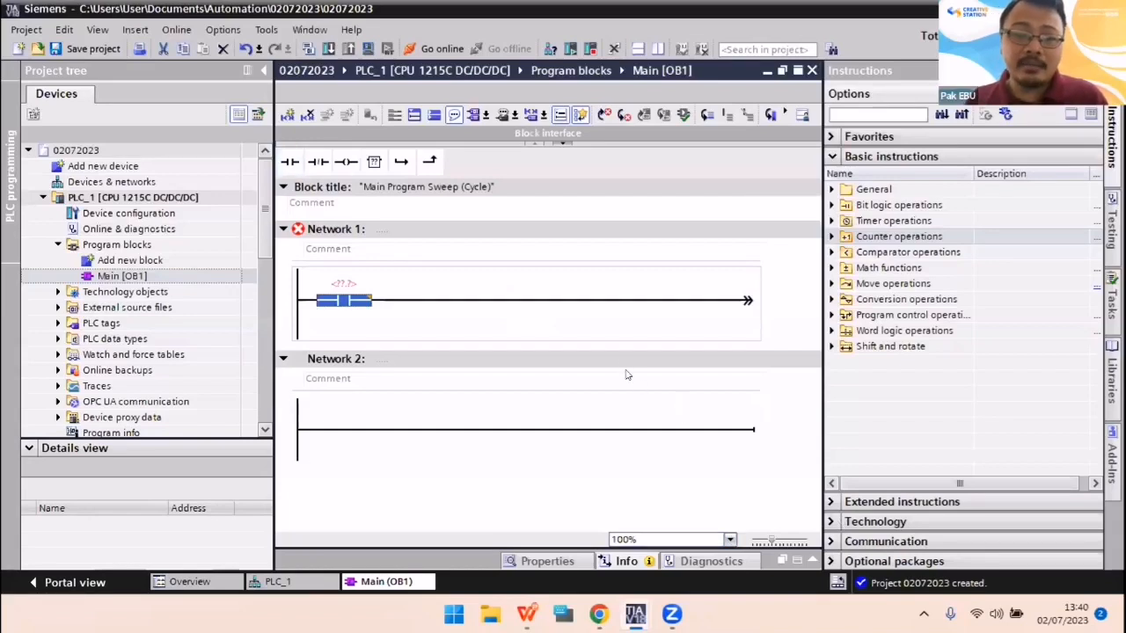
pyautogui.click(625, 326)
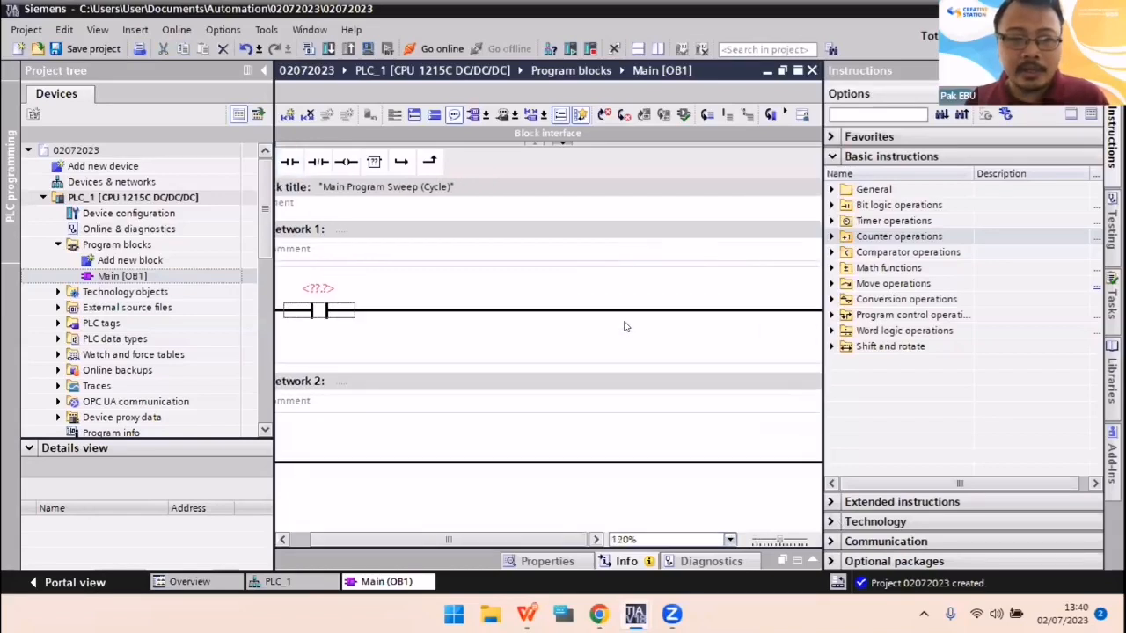
# - Add an output coil at the end of Network 1's rung, after the normally open contact
pyautogui.click(730, 539)
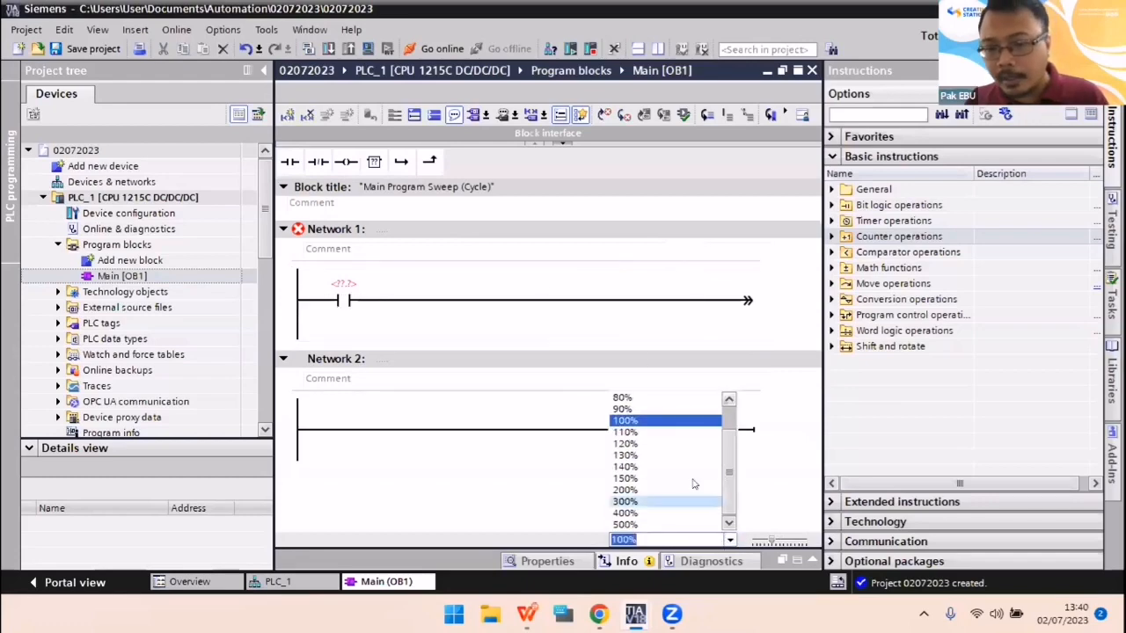
pyautogui.click(648, 467)
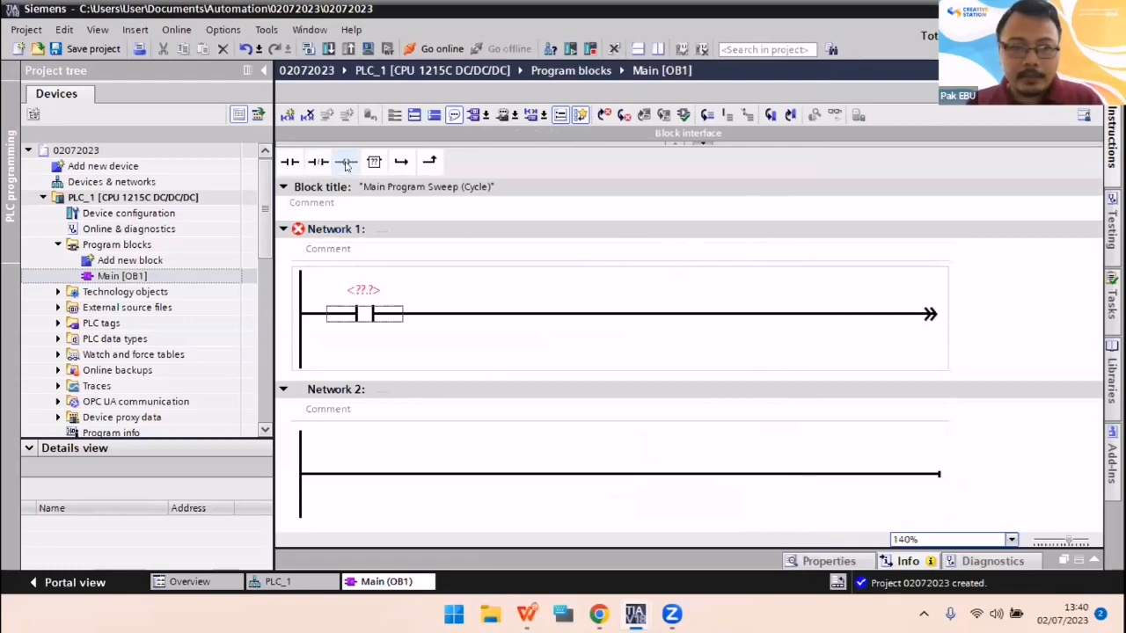
pyautogui.moveTo(346, 164); pyautogui.dragTo(666, 324)
pyautogui.click(668, 334)
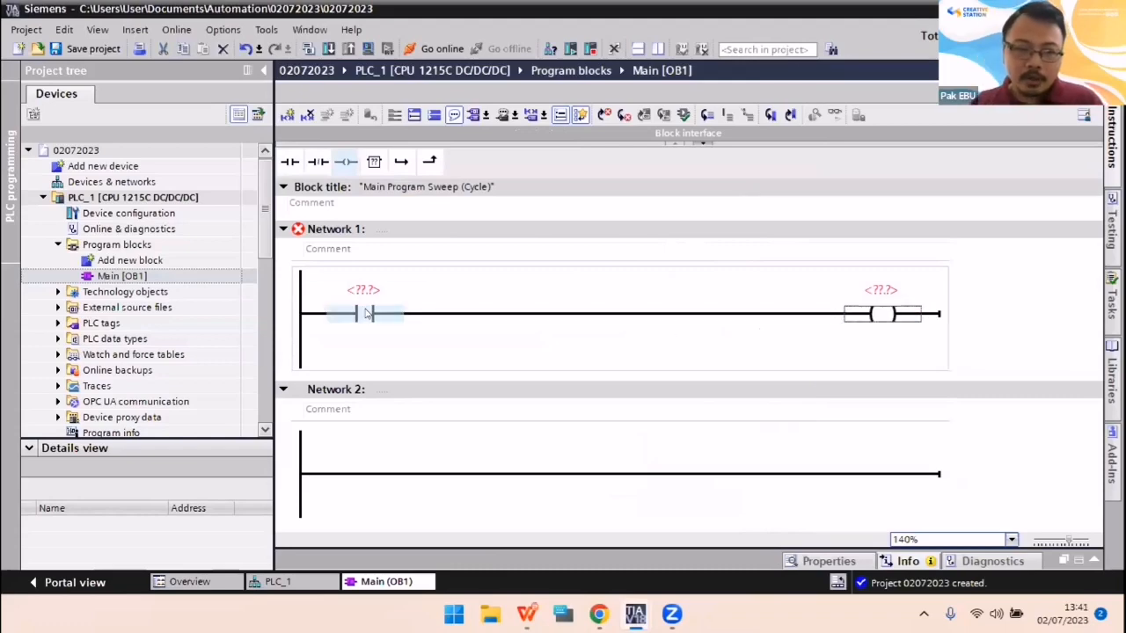
pyautogui.click(888, 312)
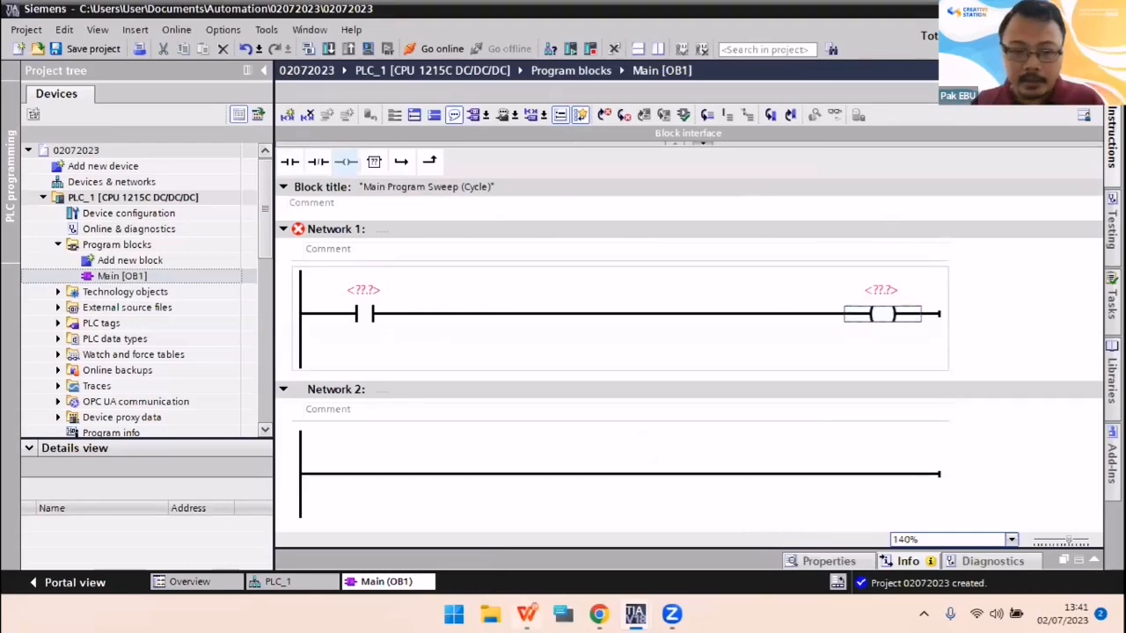
# - Switch to the training presentation in WPS Office and examine the PLC wiring diagram on slide 32 as a slide show
pyautogui.click(526, 614)
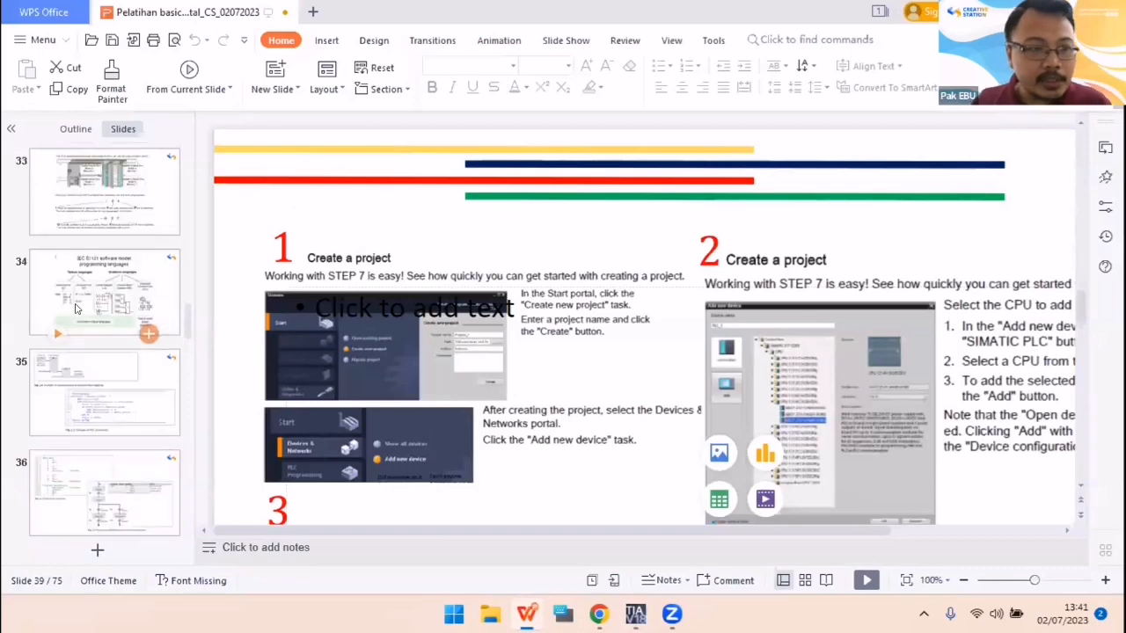
pyautogui.scroll(3, 76, 308)
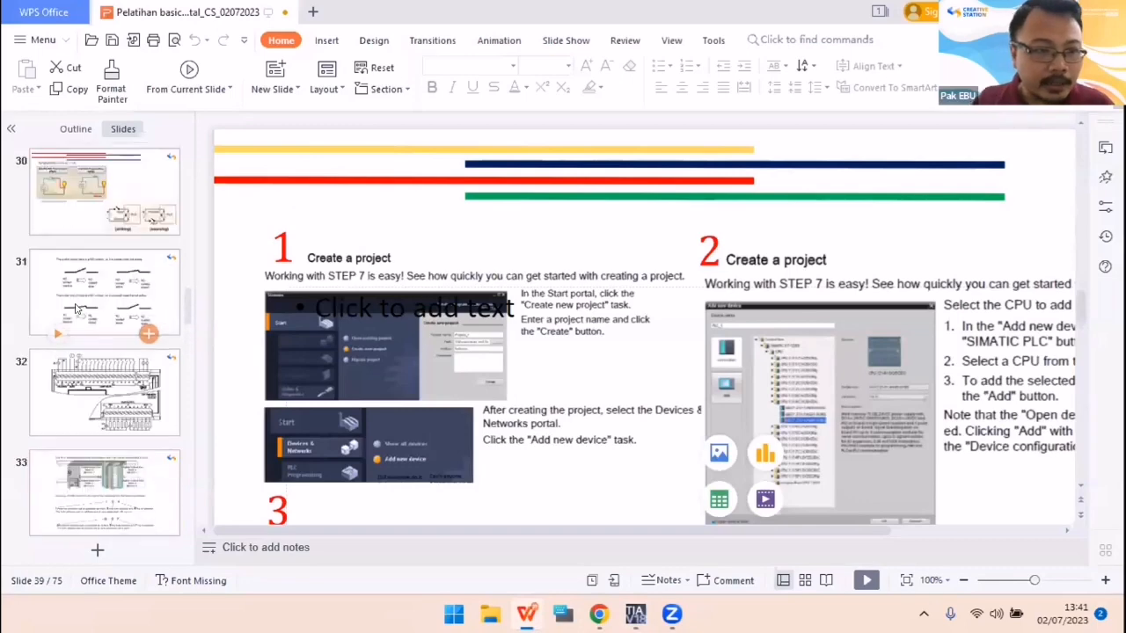
pyautogui.click(114, 401)
pyautogui.hotkey('shift', 'F5')
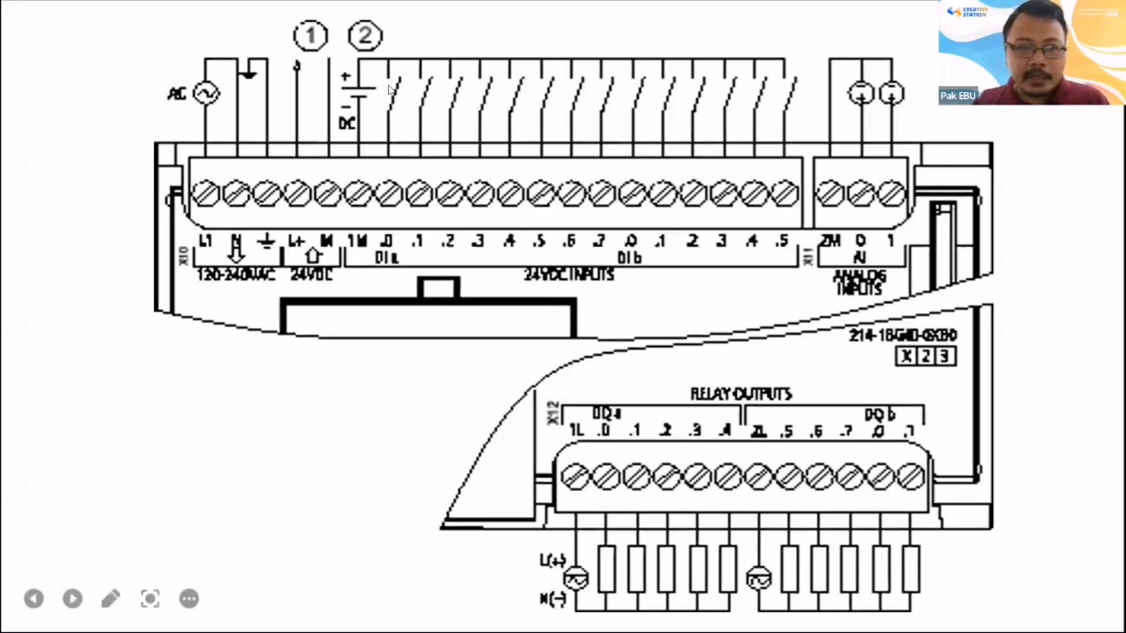
pyautogui.press('ctrl')
pyautogui.press('ctrl')
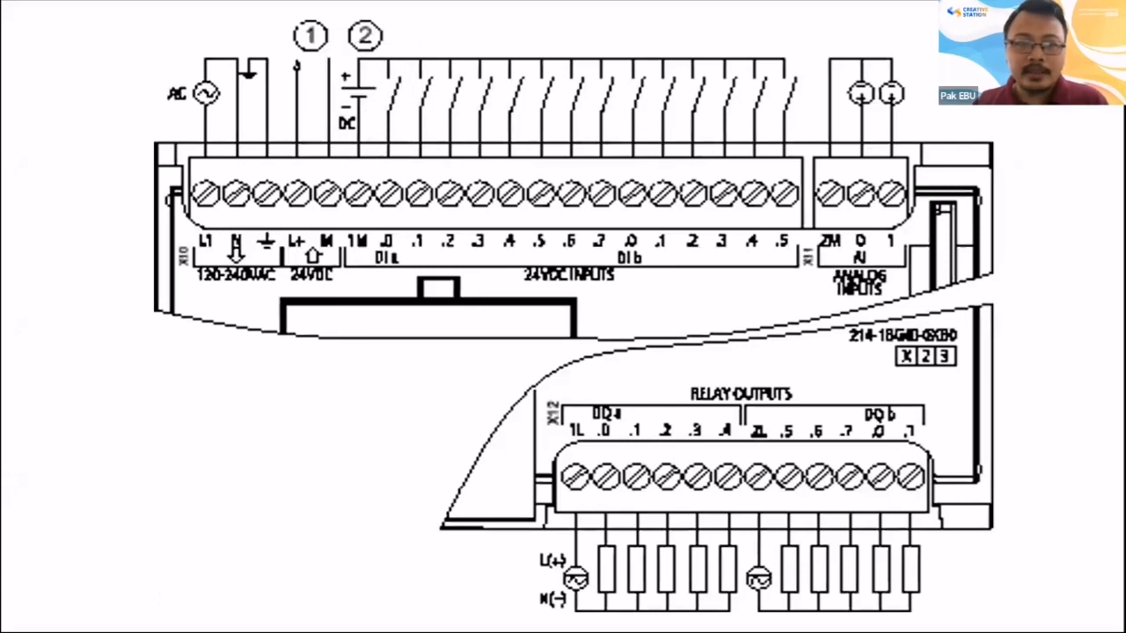
pyautogui.press('ctrl')
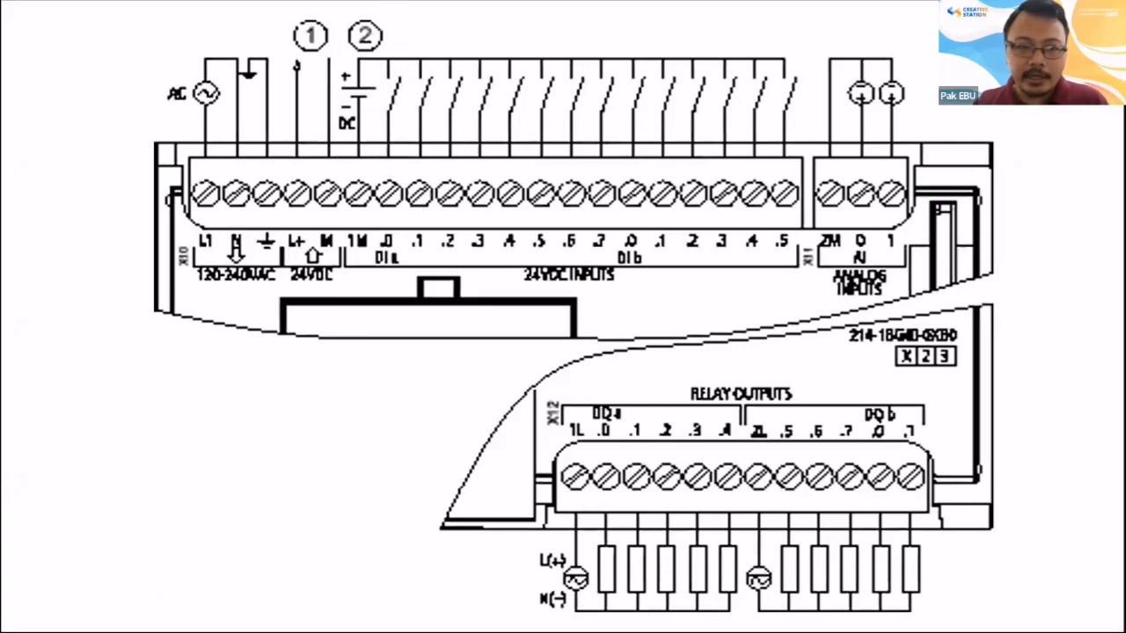